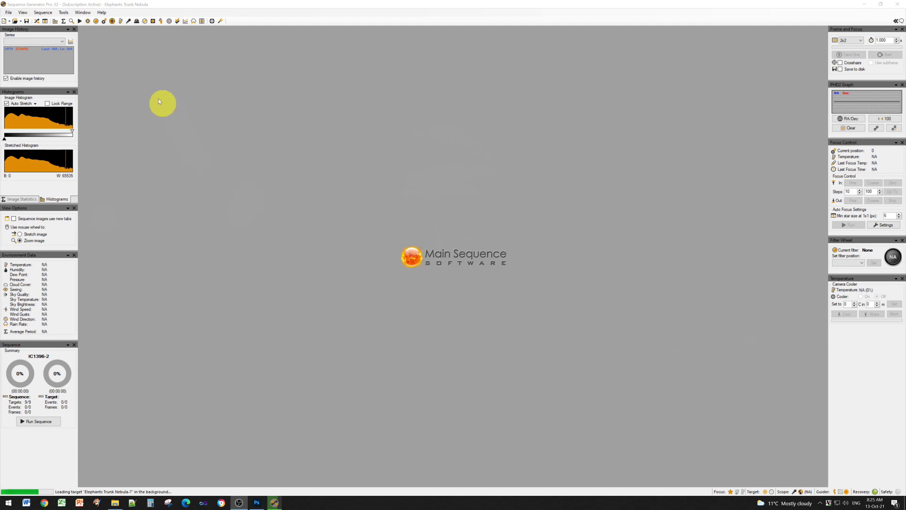
- Open the Framing & Mosaic Wizard and fetch the sky image for object IC1396 with a 2° field of view
left_click(64, 13)
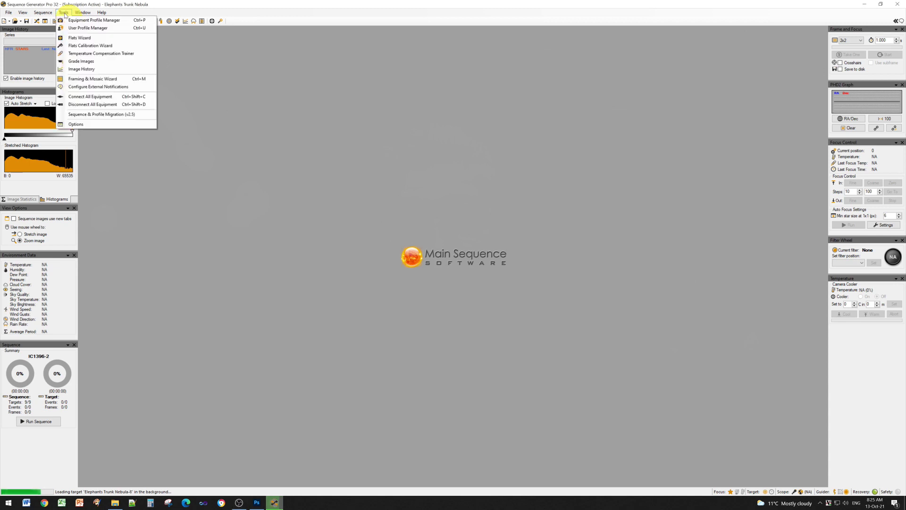
left_click(101, 79)
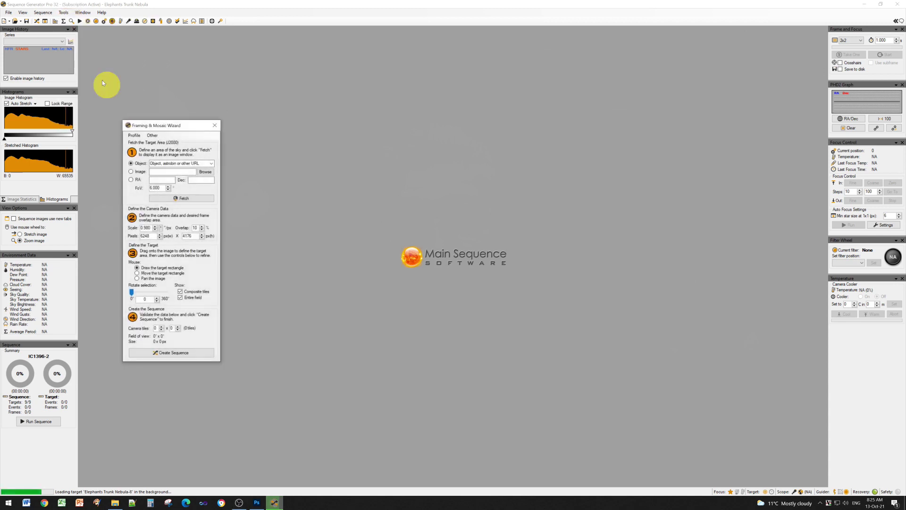
left_click_drag(153, 127, 162, 95)
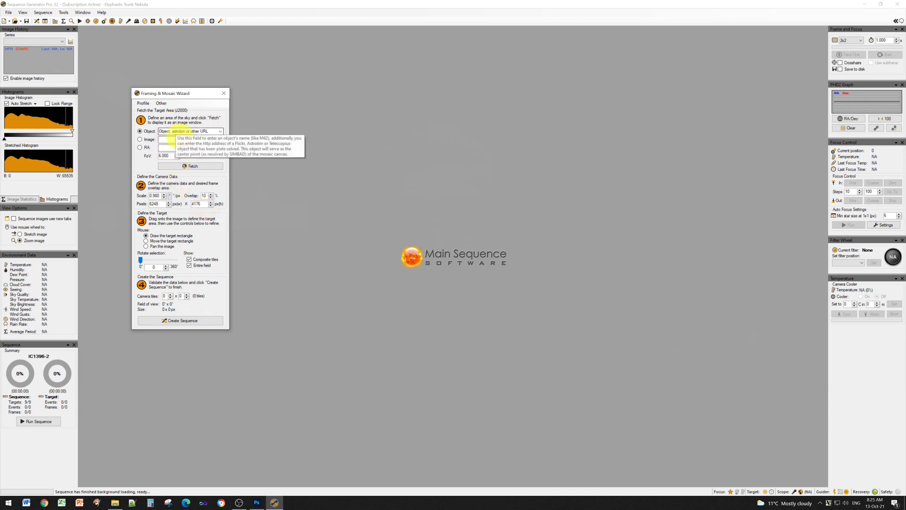
left_click(178, 132)
left_click(195, 168)
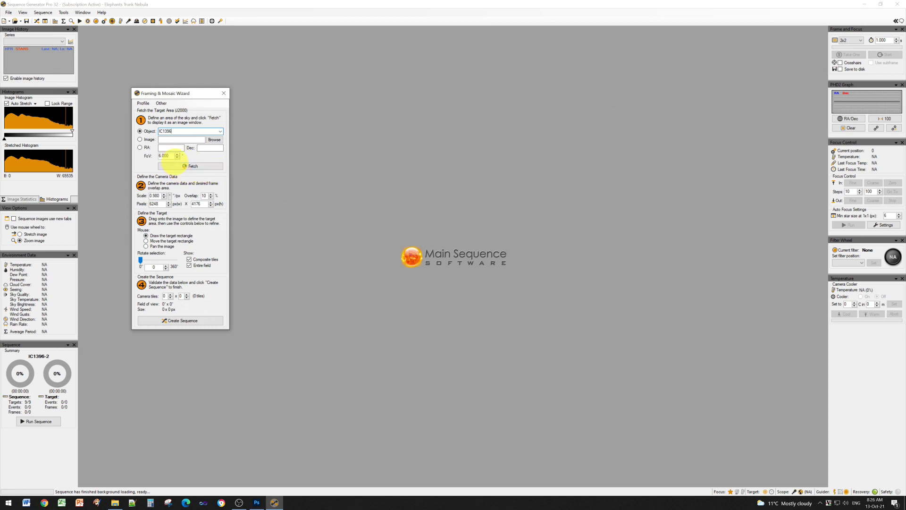
double_click(171, 155)
type("2")
left_click(205, 167)
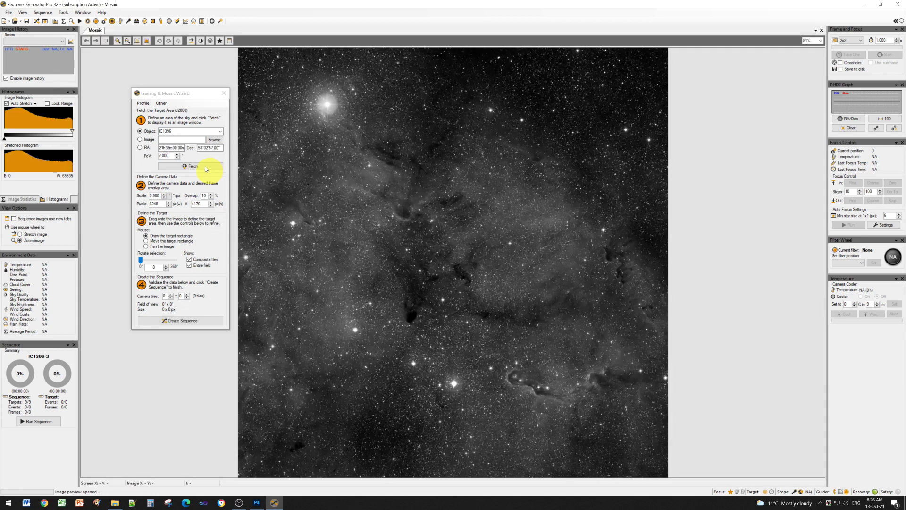
- Set the wizard's field of view to 6° and fetch the IC1396 sky area again
left_click(178, 155)
left_click(178, 155)
left_click(178, 154)
left_click(177, 154)
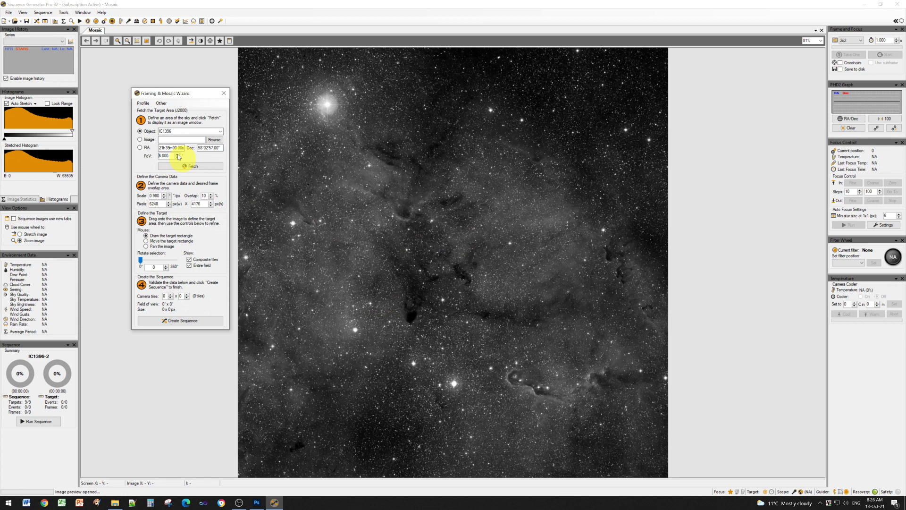
left_click(206, 165)
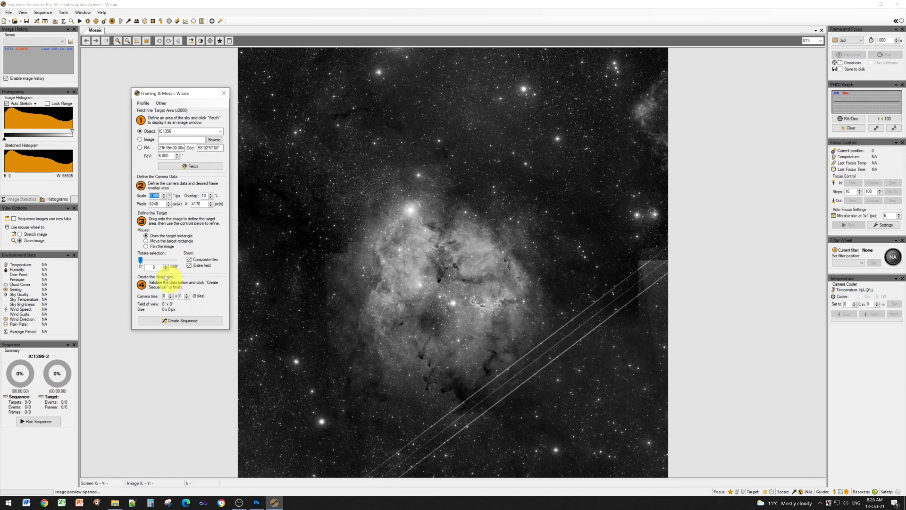
- Rotate the selection to 88° and place a single-tile target rectangle over the nebula
left_click_drag(140, 260, 149, 261)
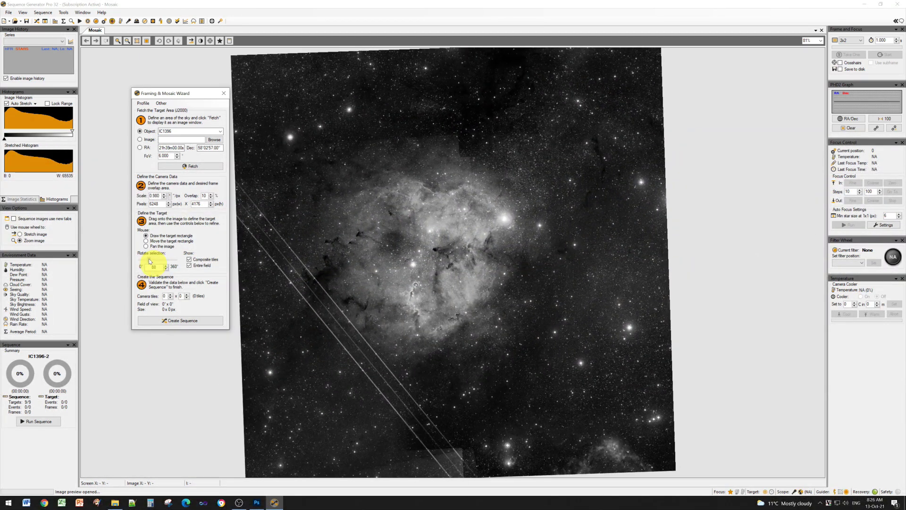
left_click_drag(171, 96, 148, 98)
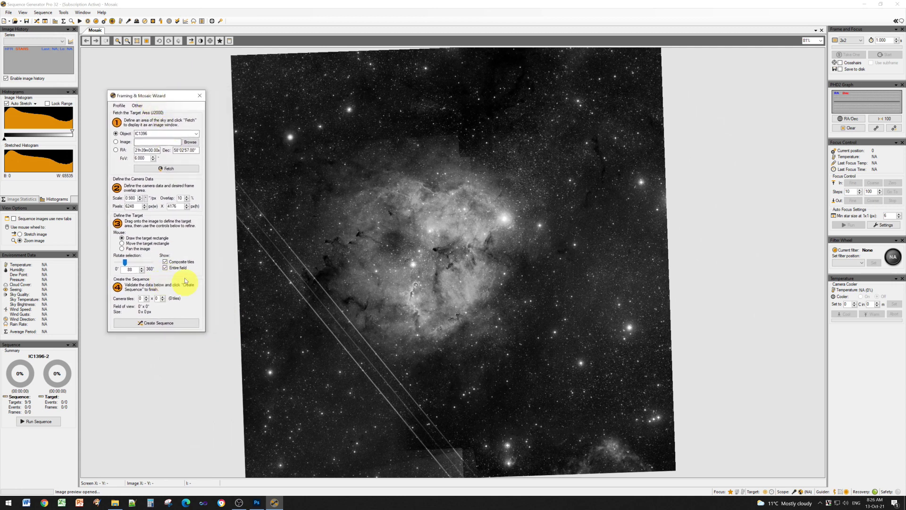
left_click(364, 248)
left_click_drag(364, 248, 423, 246)
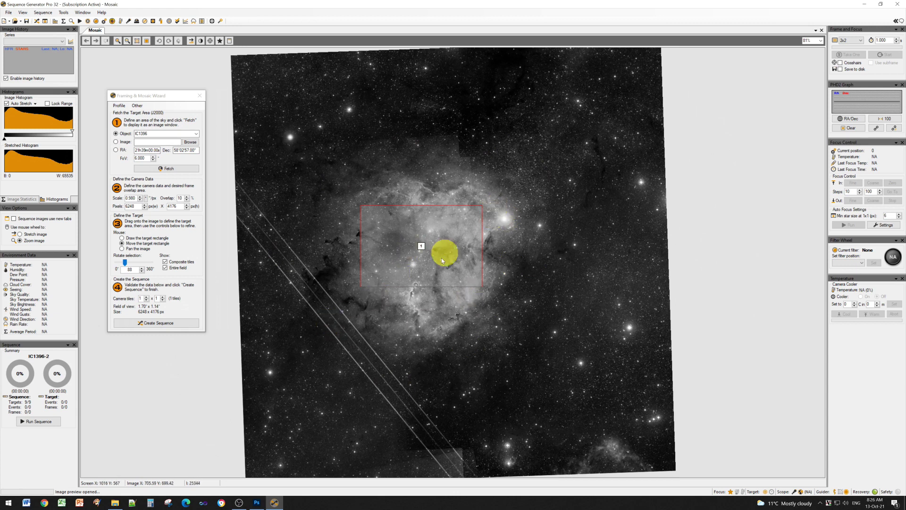
- Set the mosaic to 3 x 1 camera tiles and move the target rectangle across the nebula's upper part
left_click(147, 298)
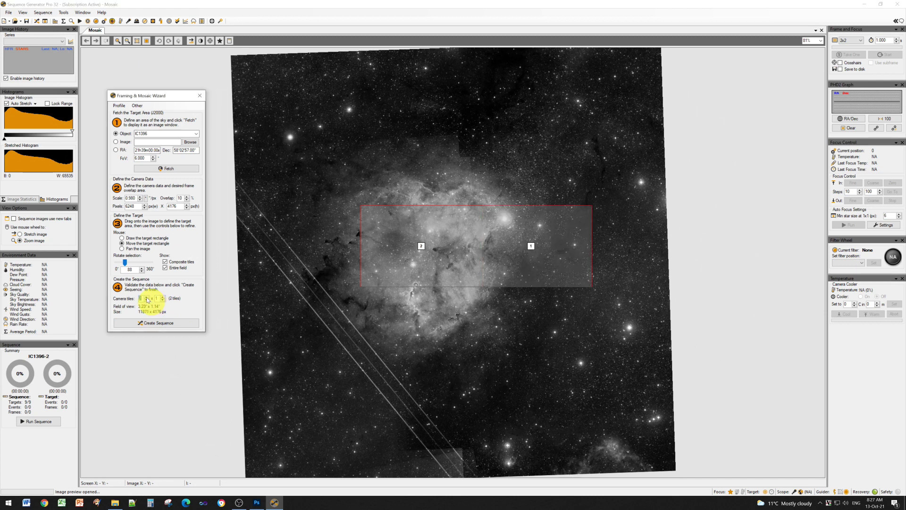
left_click(147, 297)
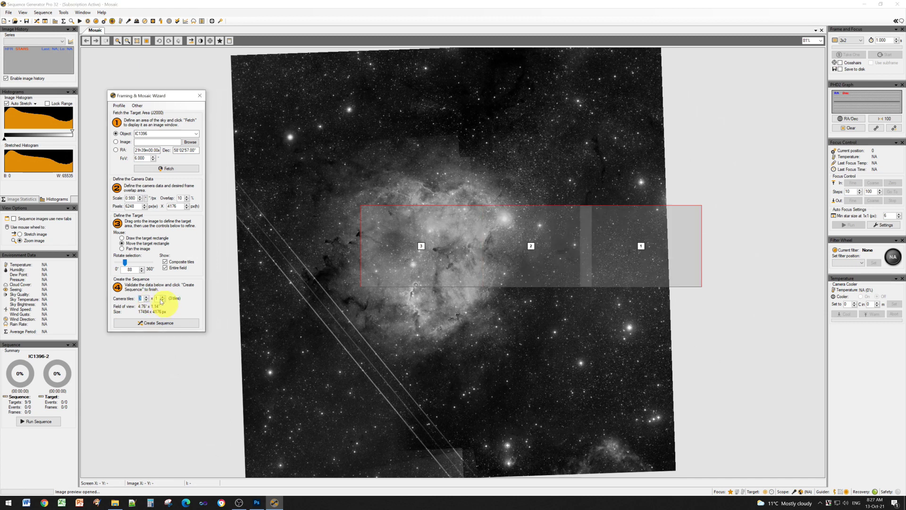
left_click(147, 301)
left_click(147, 298)
left_click_drag(520, 249, 460, 223)
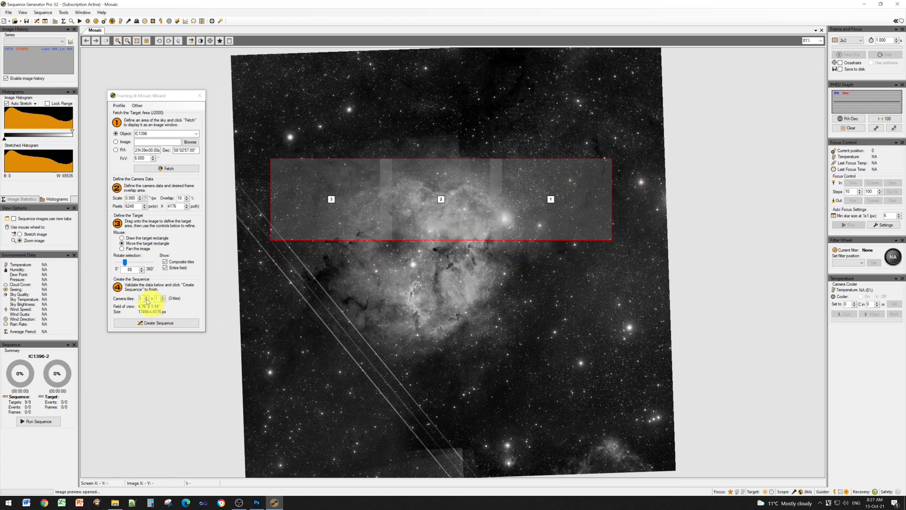
- Try the mosaic two tiles wide over the nebula and return it to three tiles across
left_click(147, 301)
left_click_drag(367, 239, 415, 239)
left_click(148, 299)
left_click(148, 298)
left_click_drag(505, 231, 446, 220)
- Extend the mosaic to three rows of camera tiles and centre the 3 x 3 grid over the nebula
left_click(163, 297)
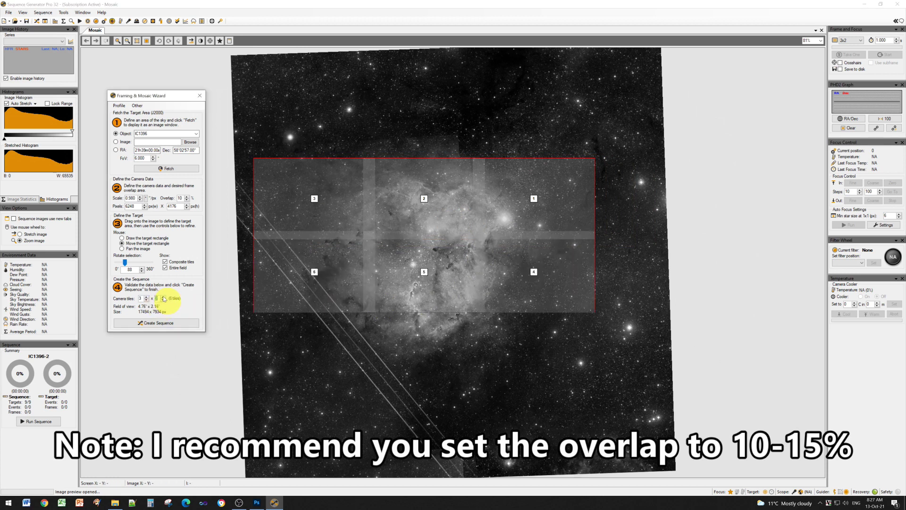
left_click(163, 297)
left_click_drag(425, 273, 424, 264)
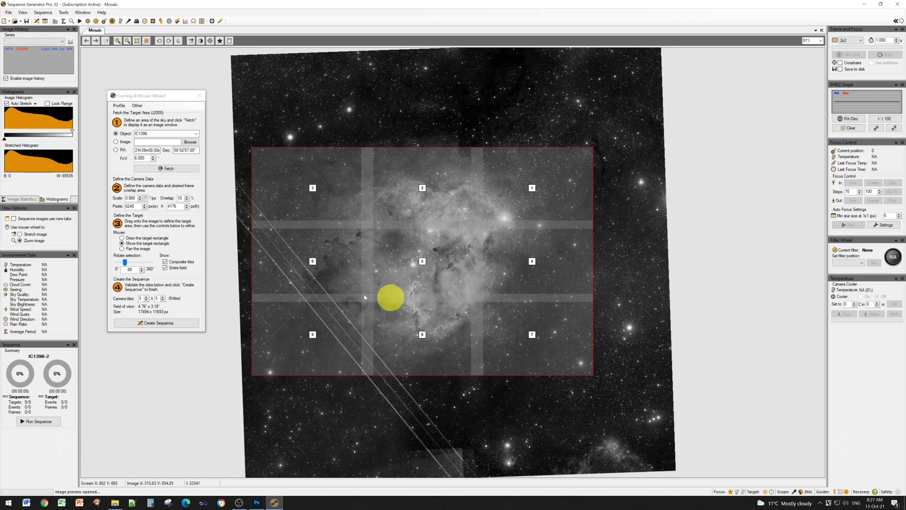
- Create the mosaic sequence named IC1396, replacing the targets in the current sequence
left_click(150, 324)
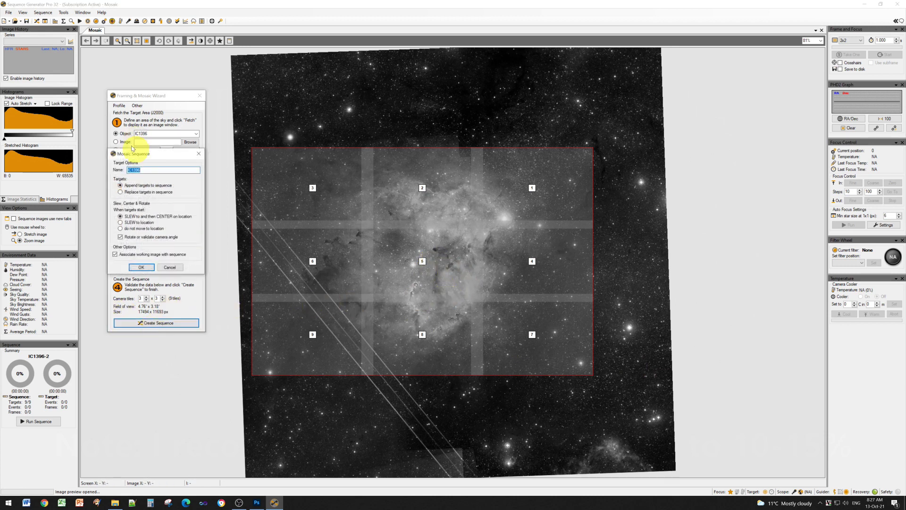
left_click_drag(145, 155, 247, 183)
left_click(262, 197)
left_click_drag(259, 196, 222, 202)
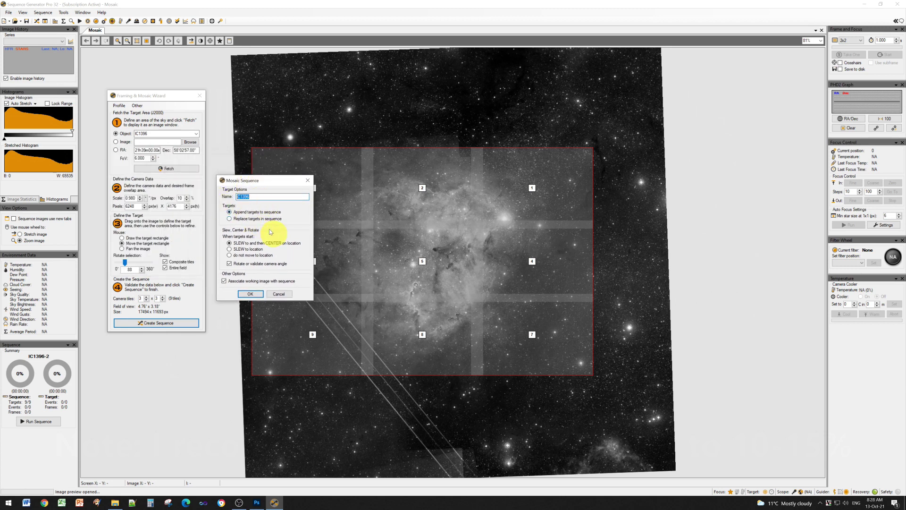
left_click(268, 196)
left_click(229, 219)
left_click_drag(262, 184, 255, 179)
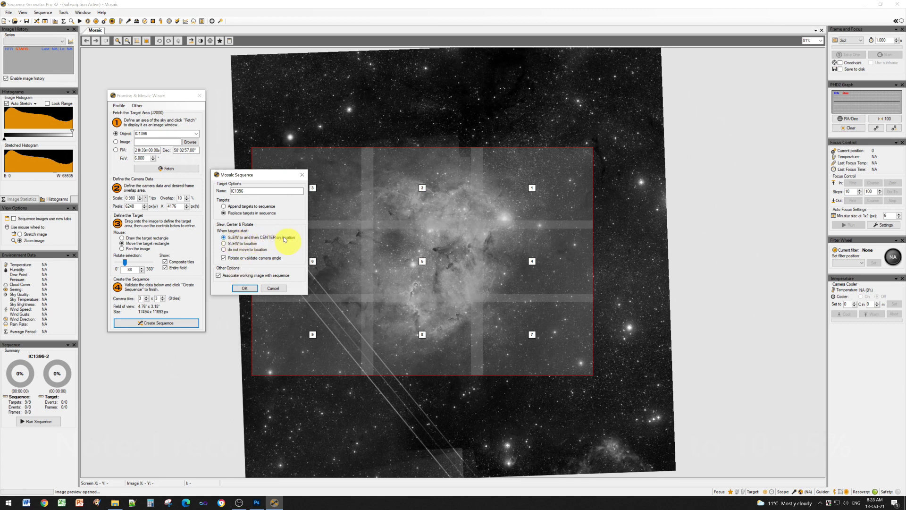
mouse_move(279, 260)
mouse_move(218, 278)
left_click(244, 289)
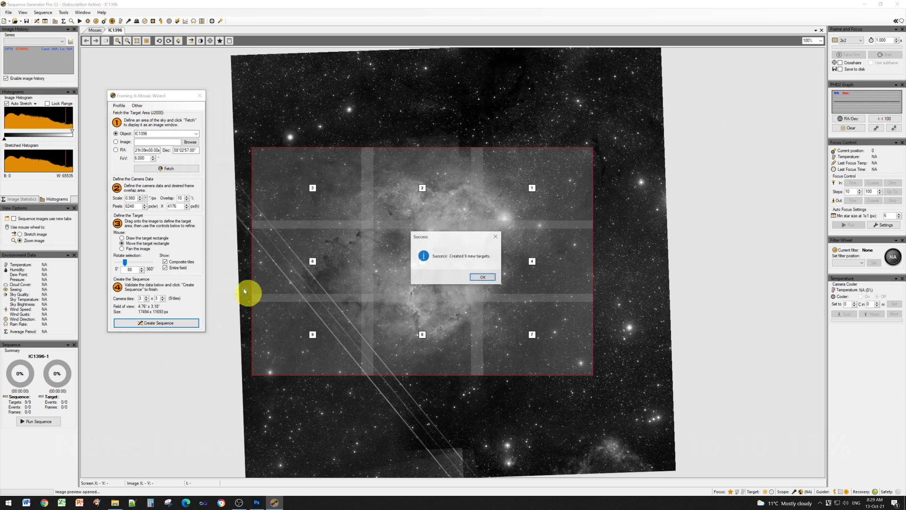
left_click(482, 277)
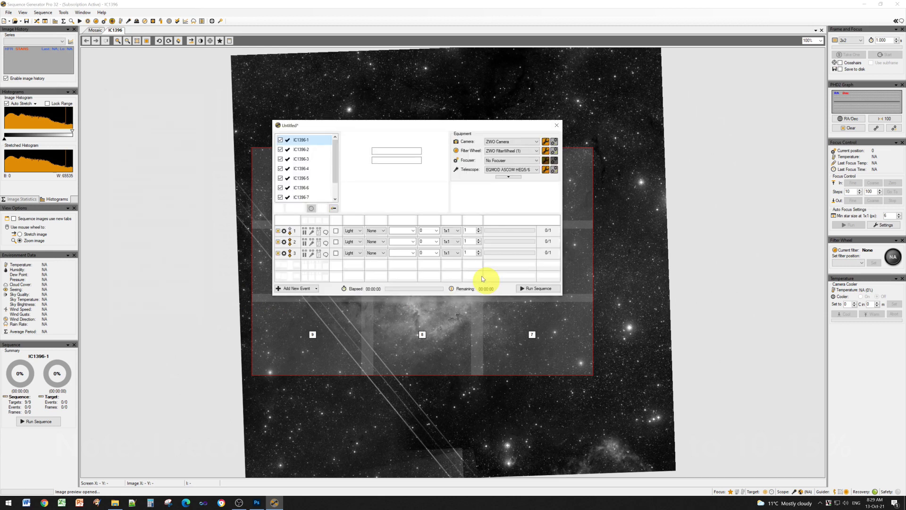
- Enable events 1 to 3 for target IC1396-1 and assign them the Ha, OIII and SII filters
left_click_drag(374, 130, 301, 151)
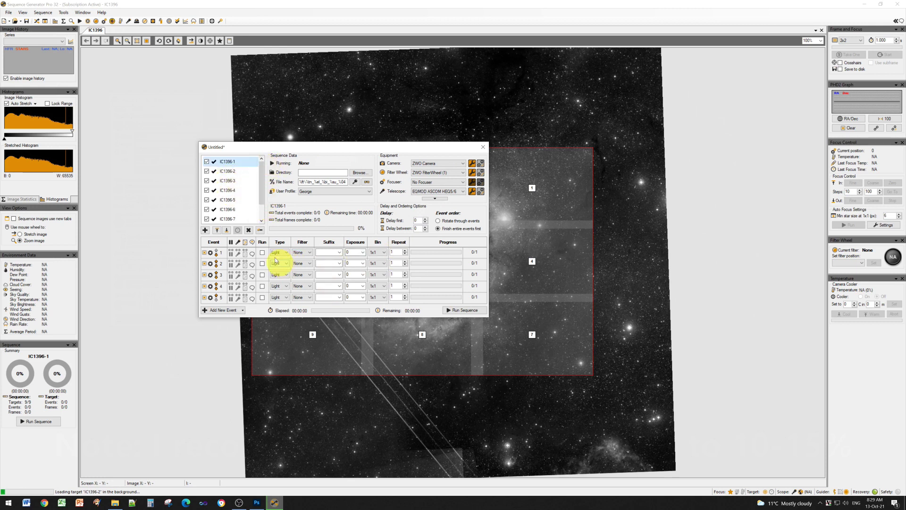
left_click(263, 252)
left_click(262, 263)
left_click(263, 275)
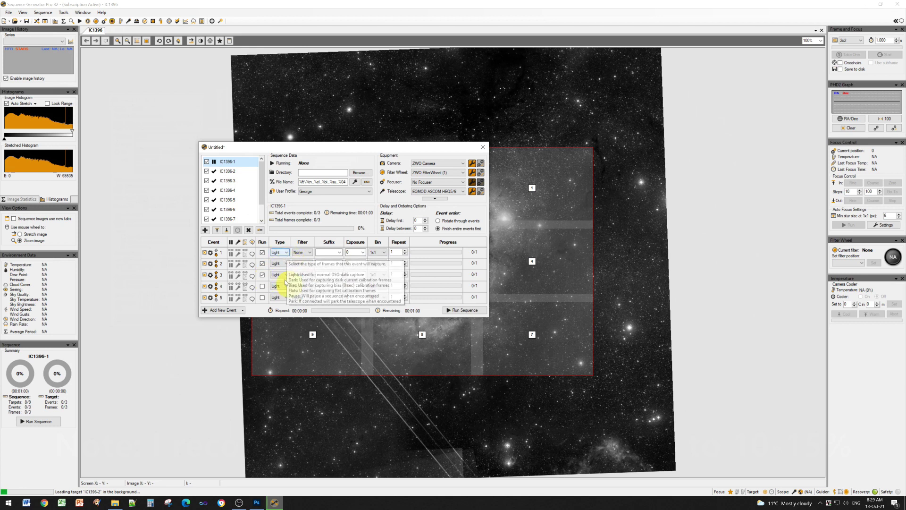
left_click(311, 253)
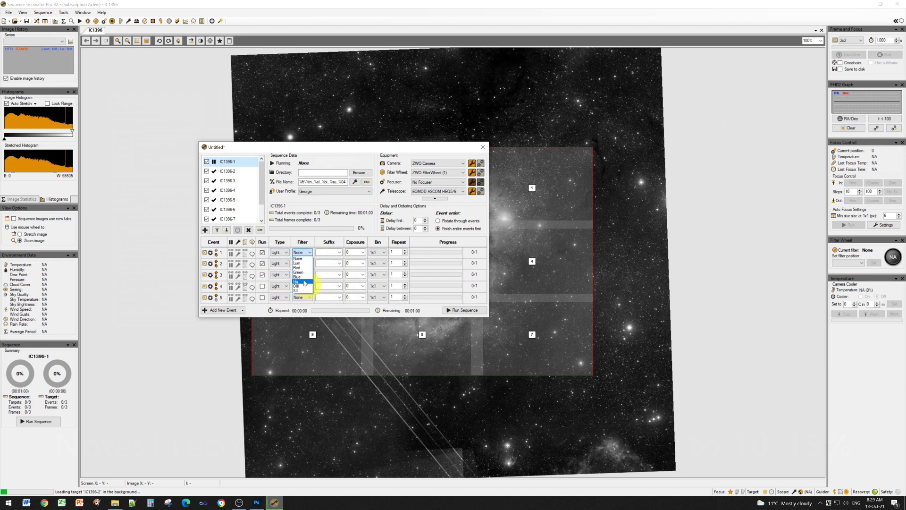
left_click(310, 263)
left_click(301, 284)
left_click(308, 275)
left_click(298, 300)
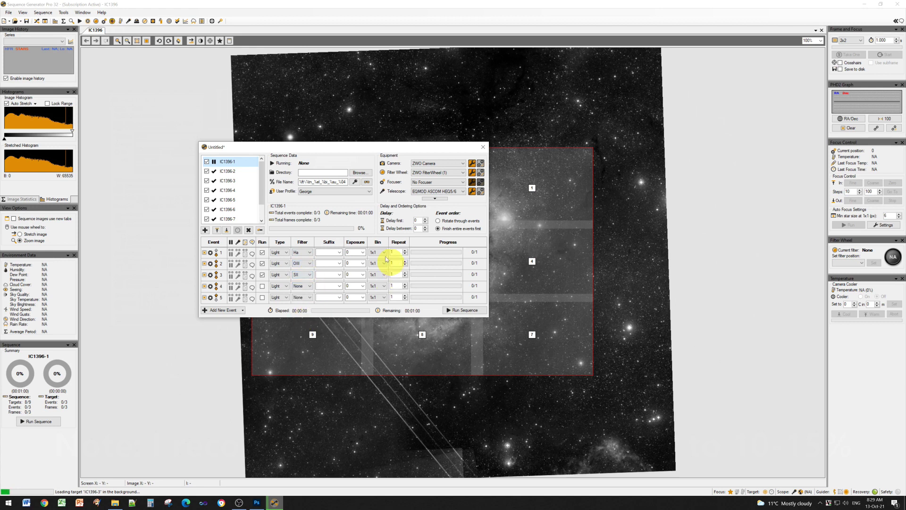
- Set the exposure of the Ha, OIII and SII events of IC1396-1 to 180 seconds each
left_click(350, 252)
type("18")
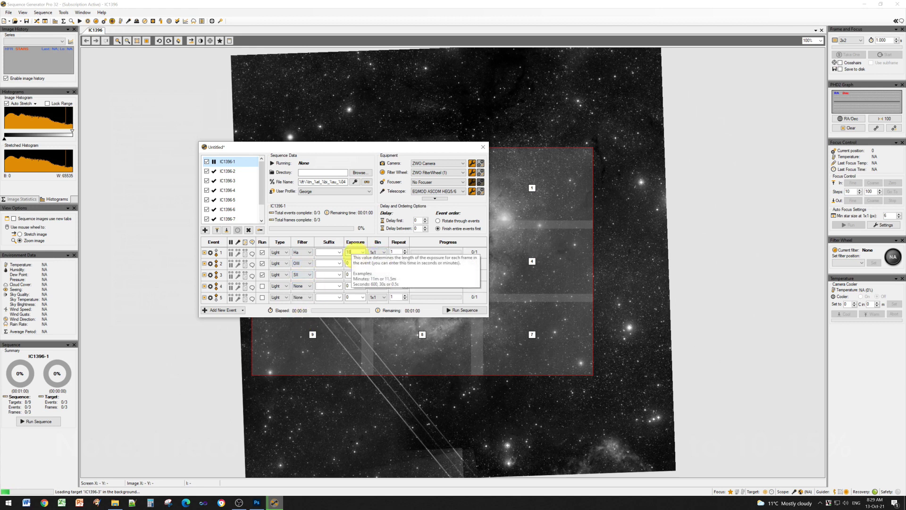
type("0180")
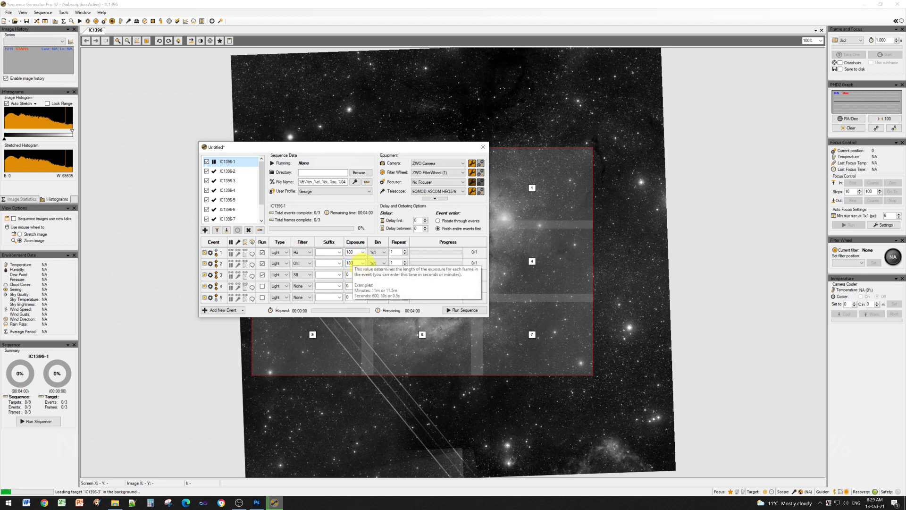
left_click(355, 274)
type("180")
- Set the repeat count of the three enabled IC1396-1 events to 17 each
left_click(396, 253)
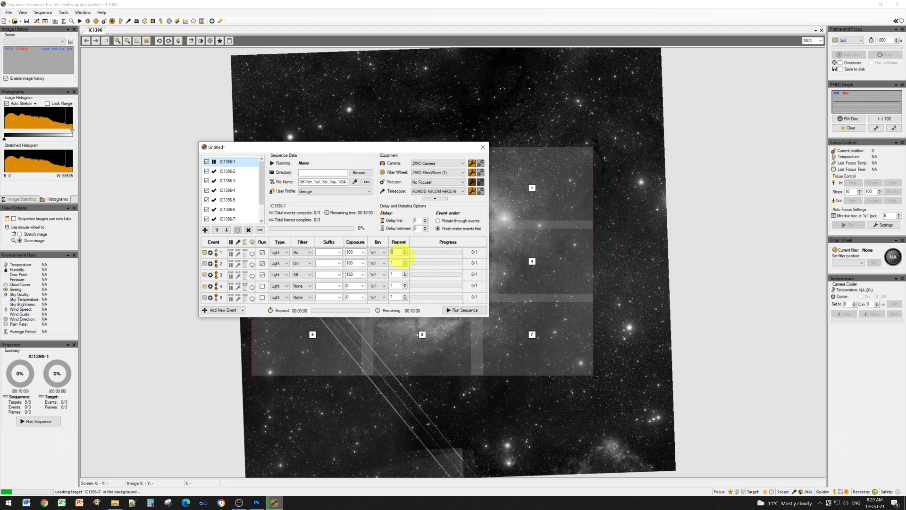
type("71717")
left_click(396, 285)
left_click(399, 253)
- Enable events 1 to 3 for target IC1396-2 and assign them the Ha, OIII and SII filters
left_click(230, 173)
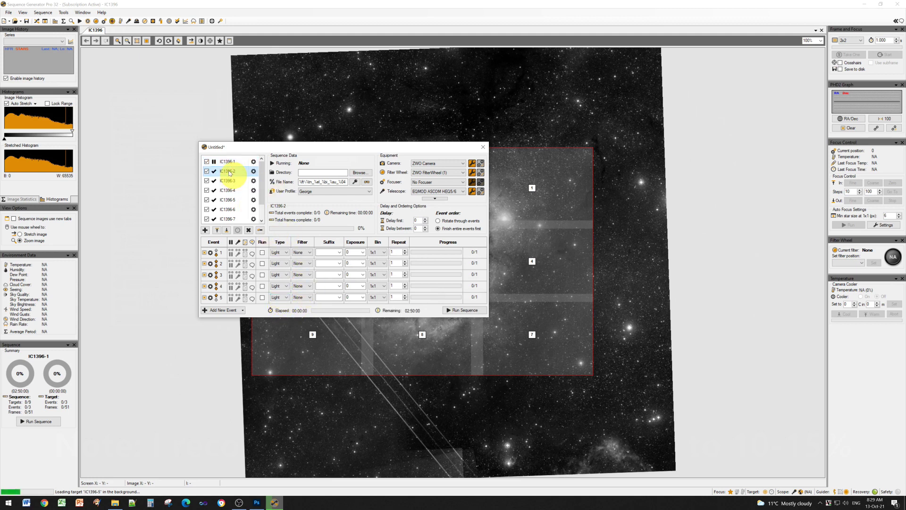
left_click(262, 252)
left_click(263, 263)
left_click(262, 274)
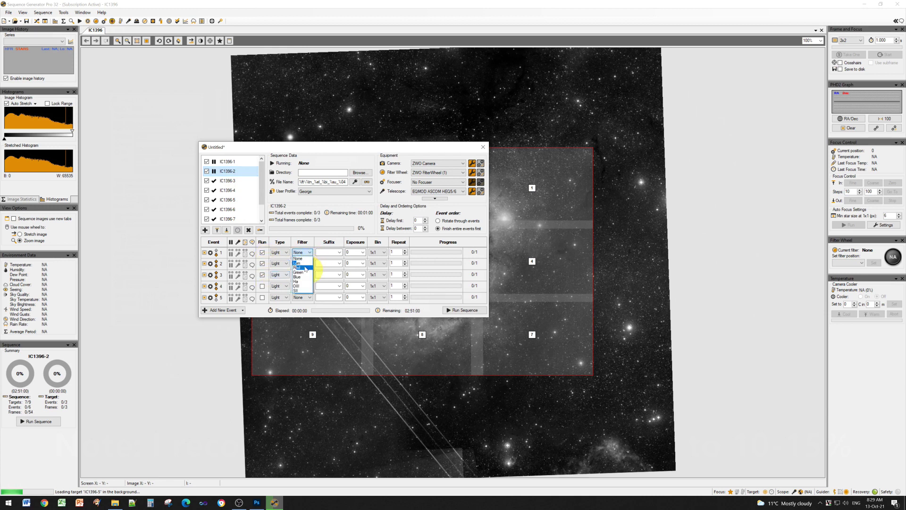
left_click(302, 281)
left_click(309, 263)
left_click(305, 297)
left_click(305, 274)
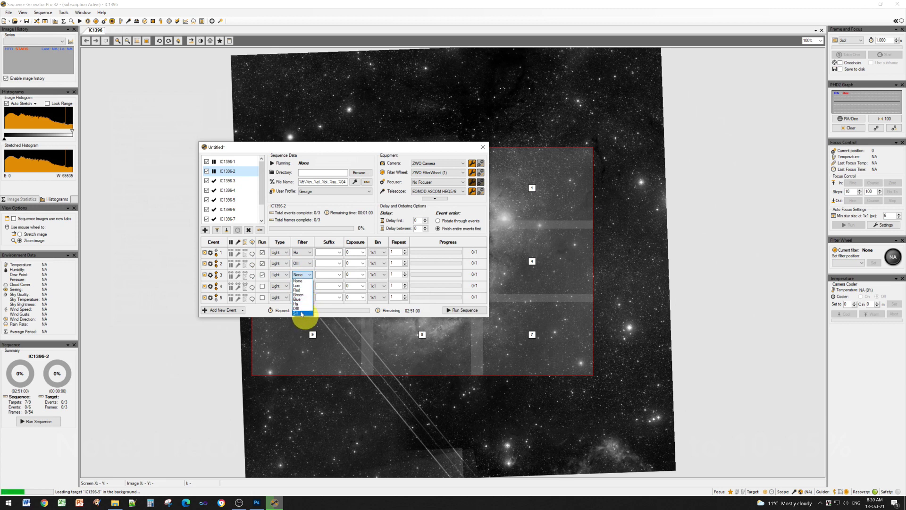
left_click(302, 313)
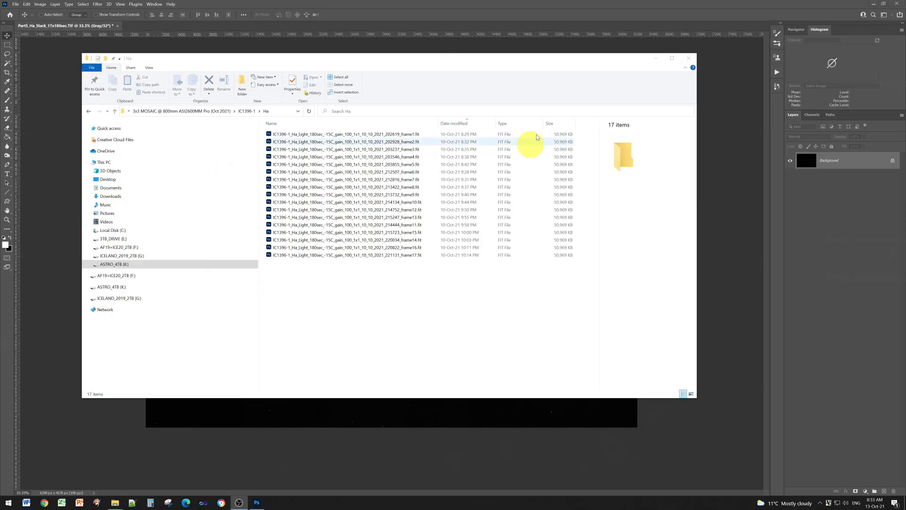
- Minimise the IC1396-1 Ha folder window and fit the stacked Ha image to the screen in Photoshop
left_click_drag(364, 61, 360, 56)
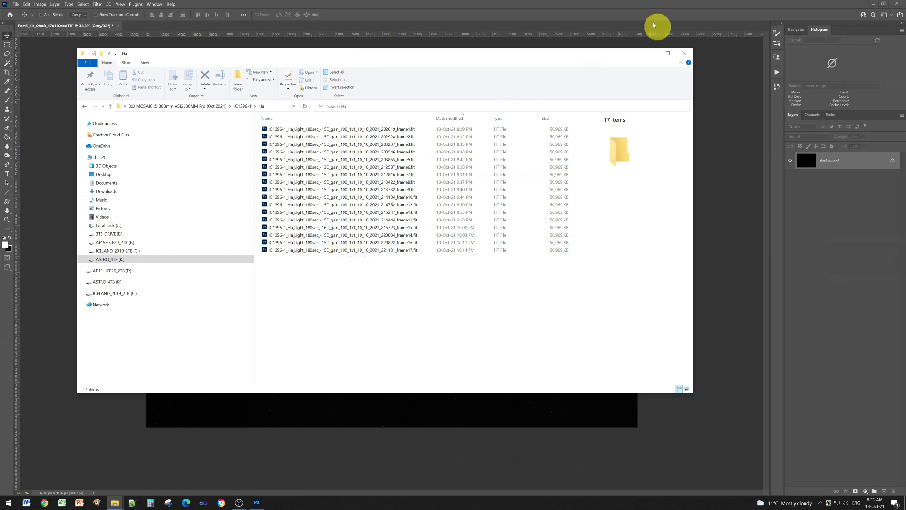
left_click(652, 56)
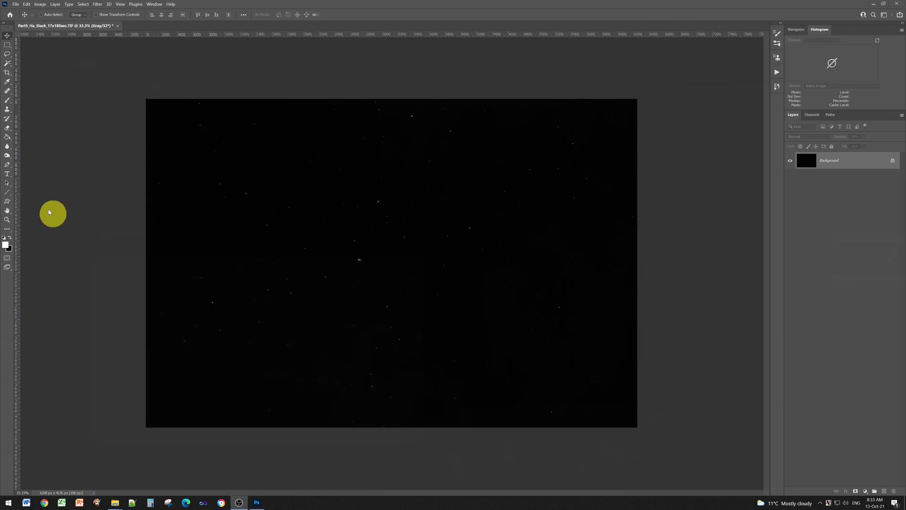
left_click(6, 221)
left_click(212, 15)
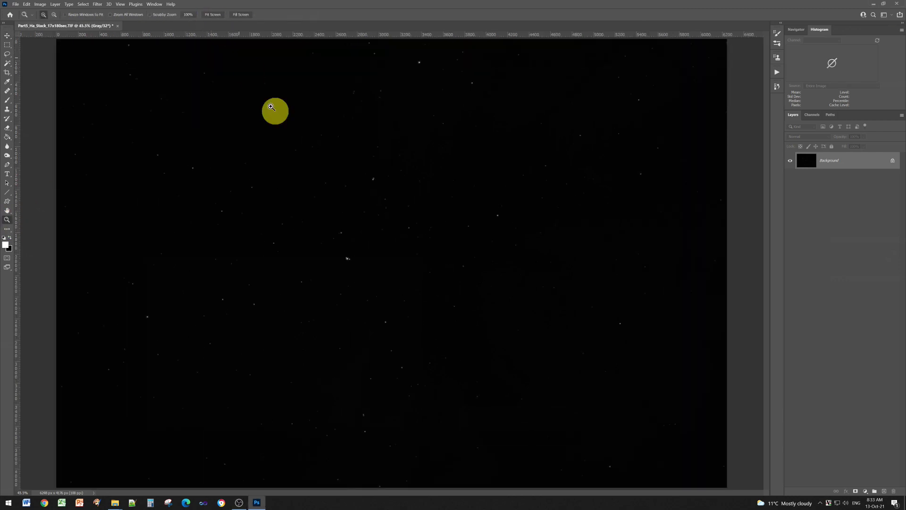
- Convert the Part5 Ha stack to 16 bits per channel, using the Equalize Histogram method for HDR toning
left_click(41, 6)
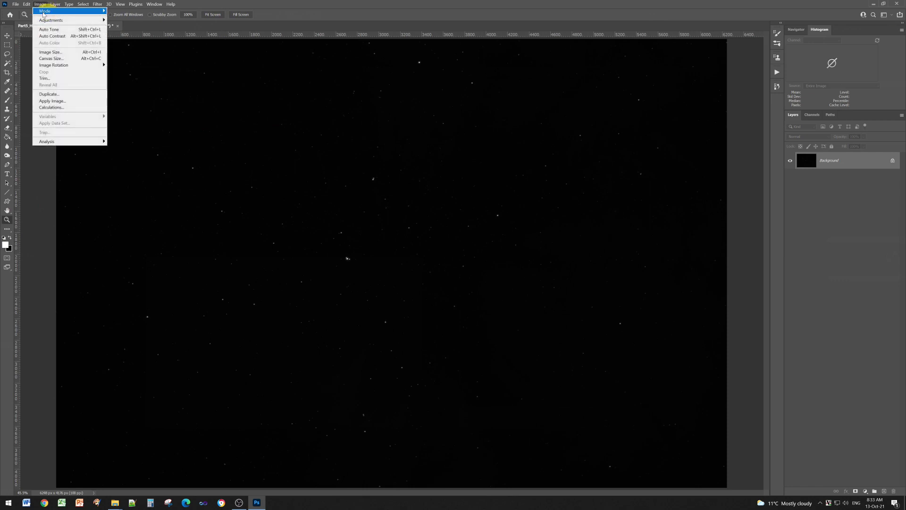
mouse_move(44, 13)
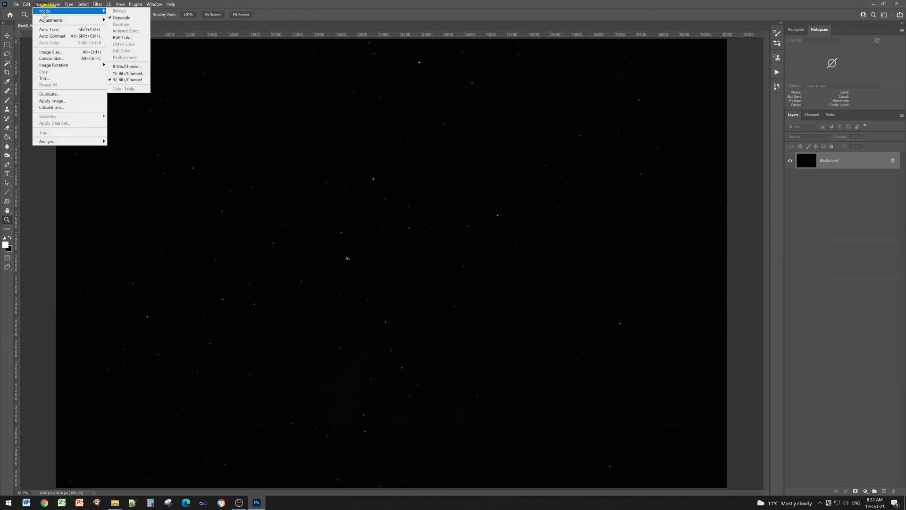
left_click(127, 75)
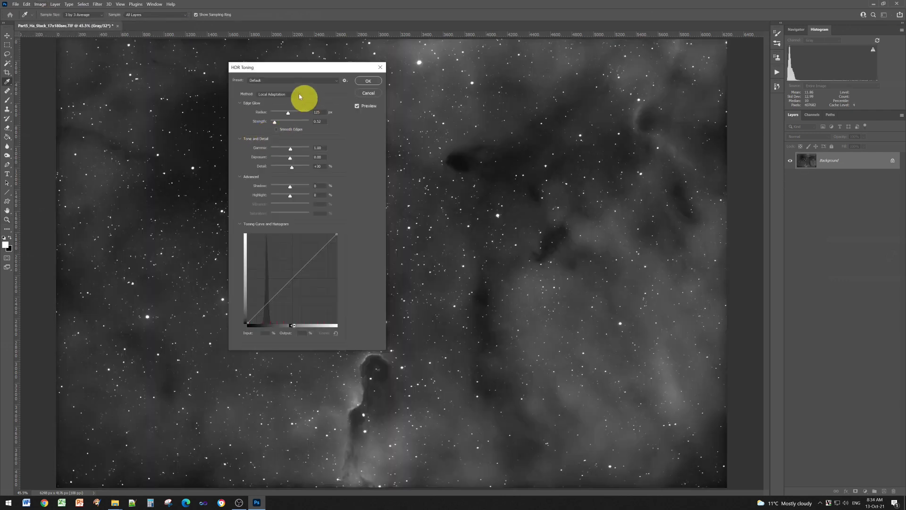
left_click(299, 95)
left_click(277, 111)
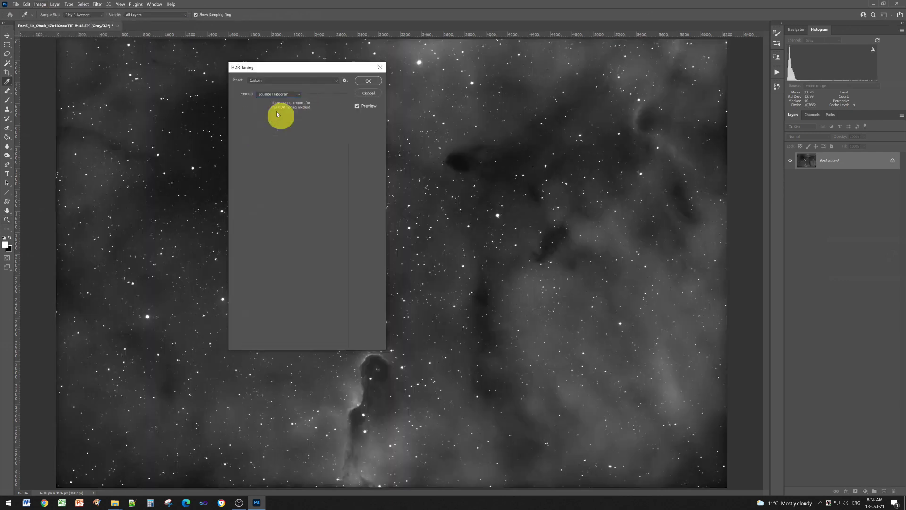
left_click(369, 81)
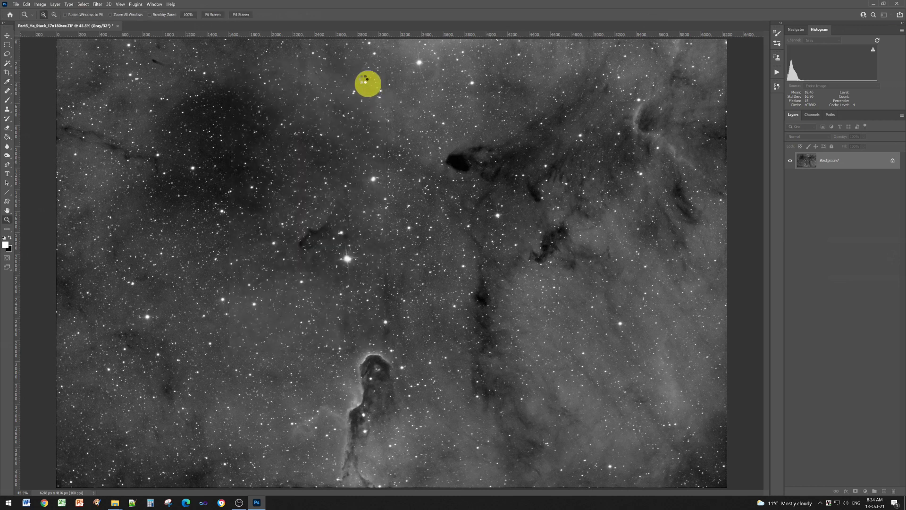
- Brighten the Part5 Ha image with a Curves adjustment point at input 105, output 161
left_click(40, 4)
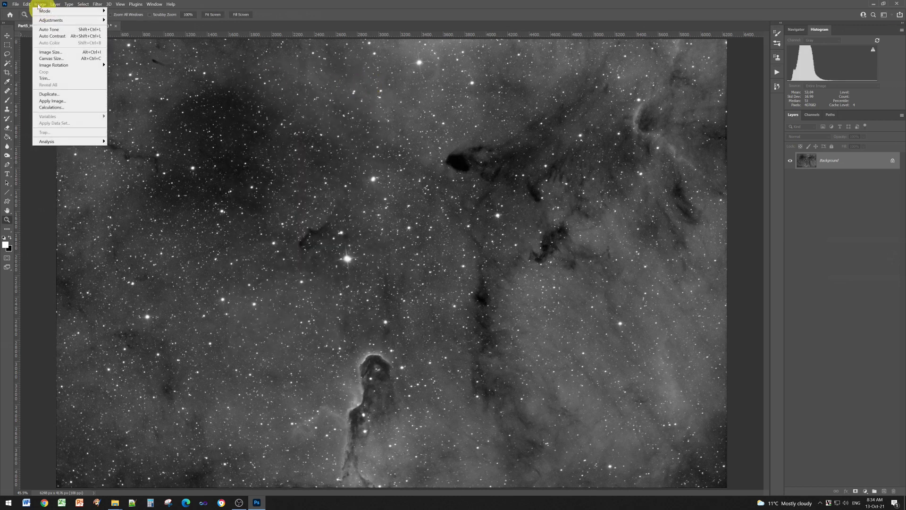
mouse_move(50, 24)
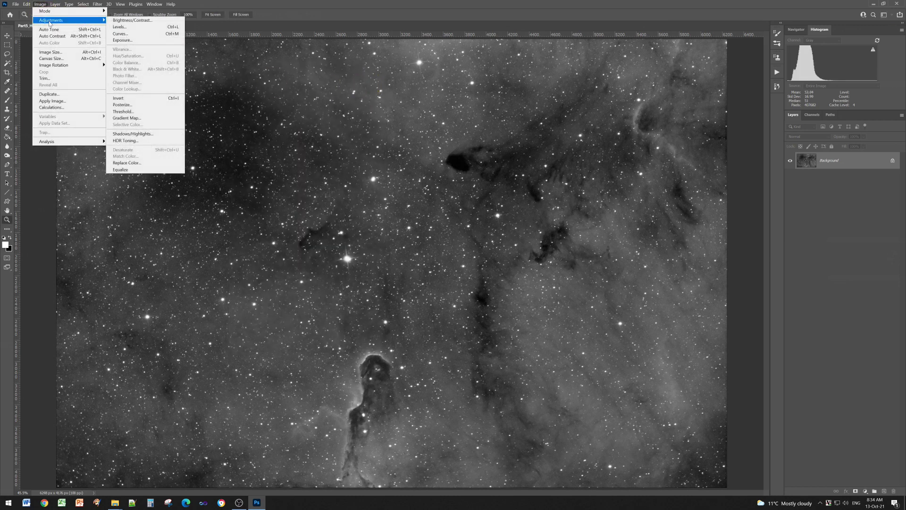
left_click(121, 34)
mouse_move(152, 269)
left_mouse_down()
mouse_move(167, 264)
mouse_move(156, 260)
left_mouse_up()
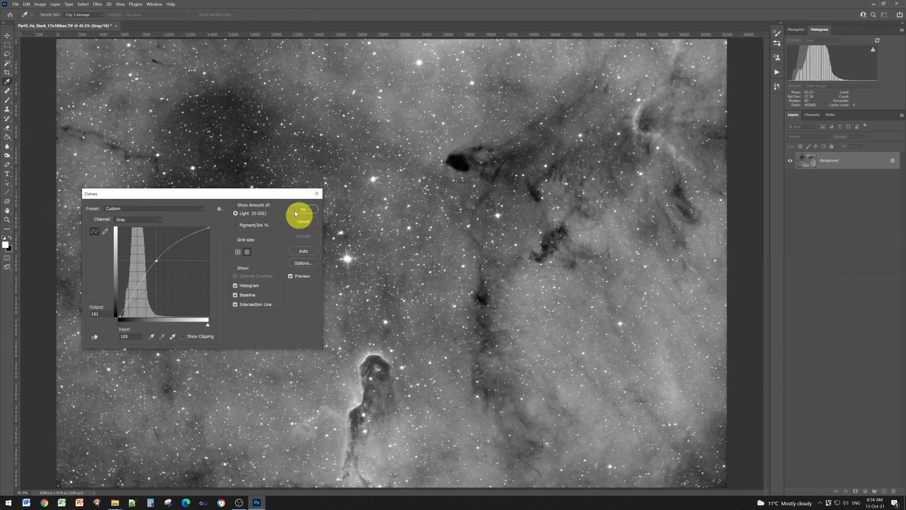
double_click(93, 314)
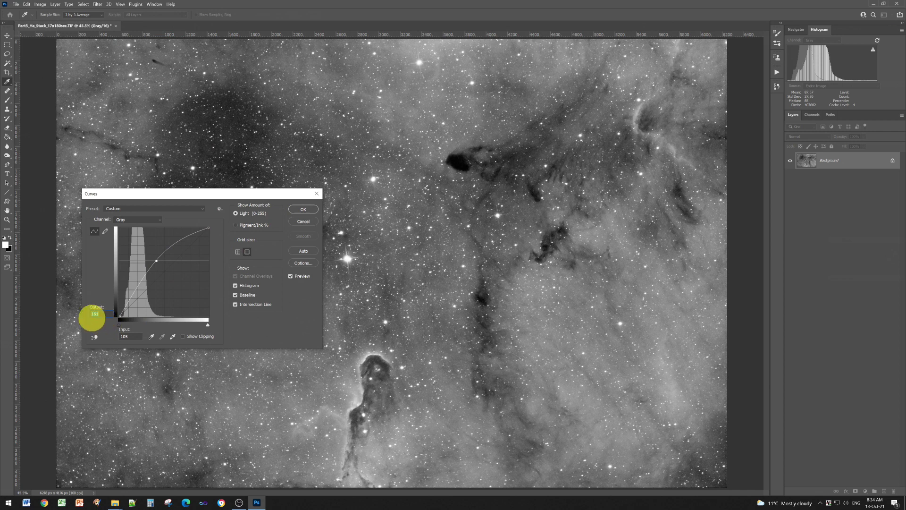
double_click(126, 337)
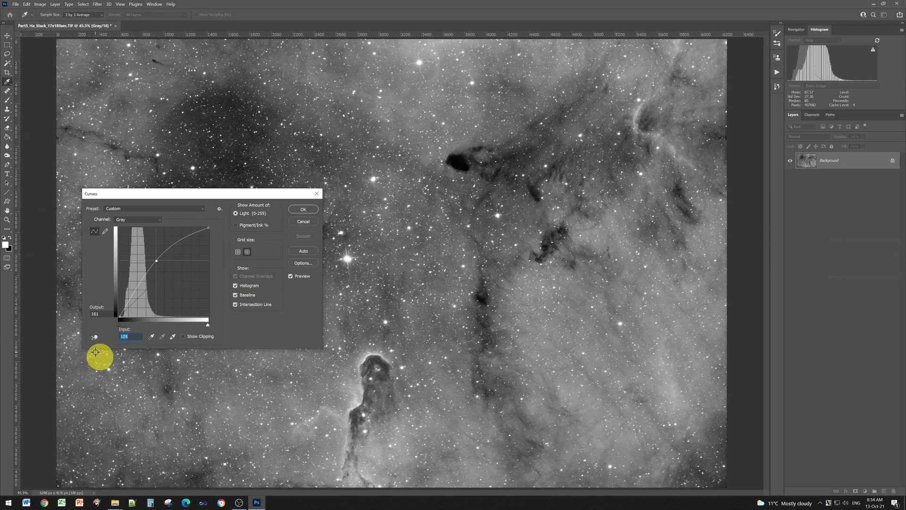
left_click(302, 211)
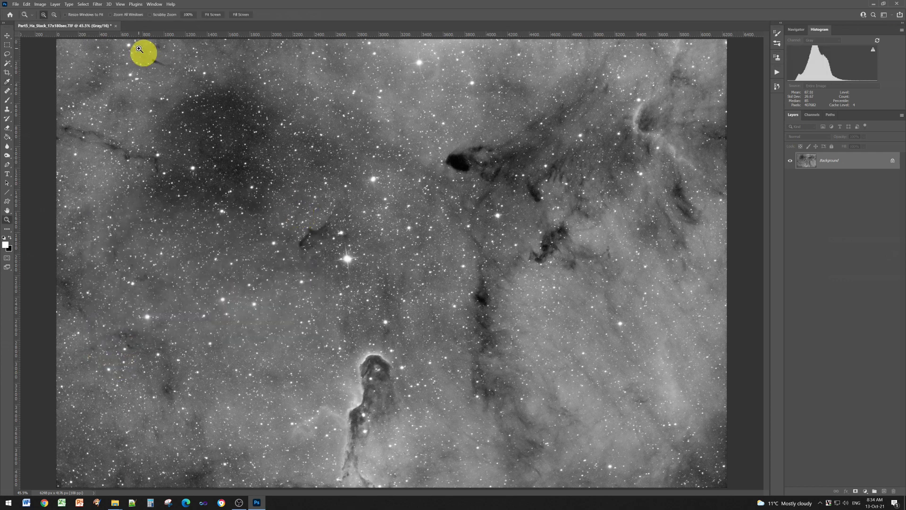
- Darken the sky background of the Part5 Ha image by raising the Levels black input to 16
left_click(43, 5)
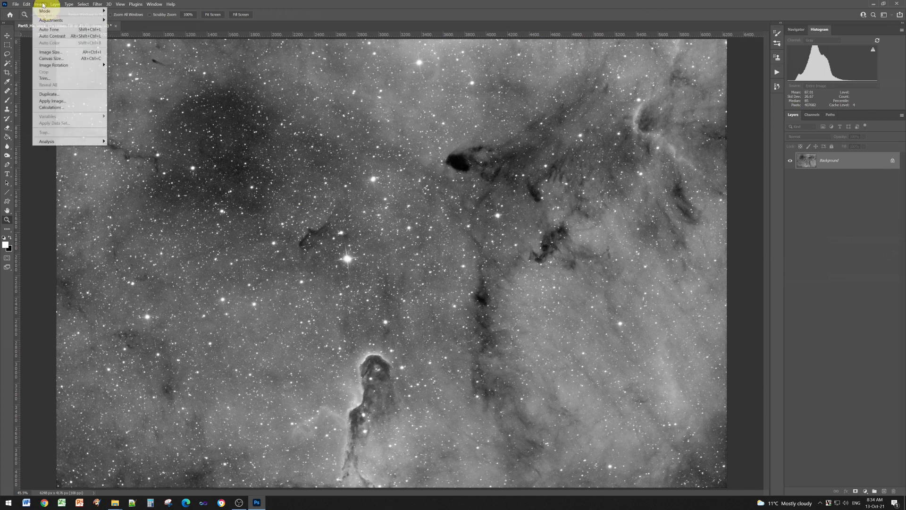
mouse_move(62, 21)
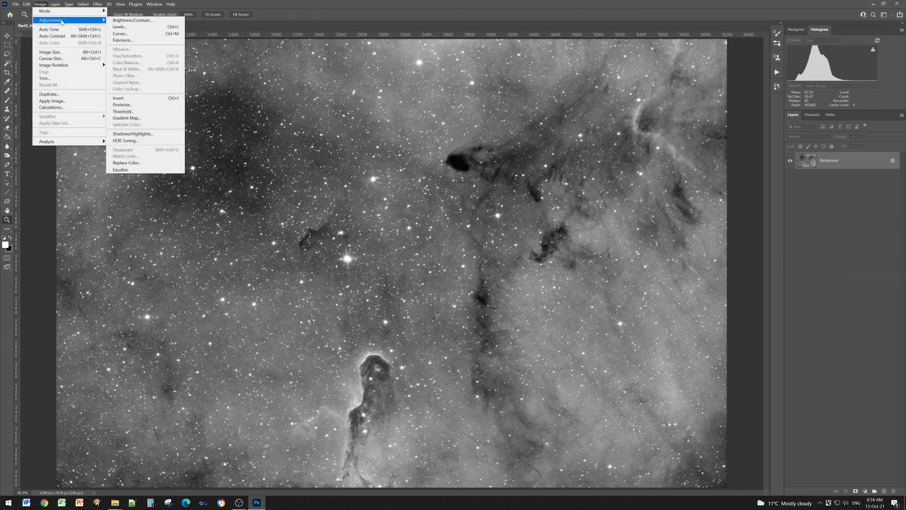
left_click(121, 27)
left_click_drag(479, 296, 485, 293)
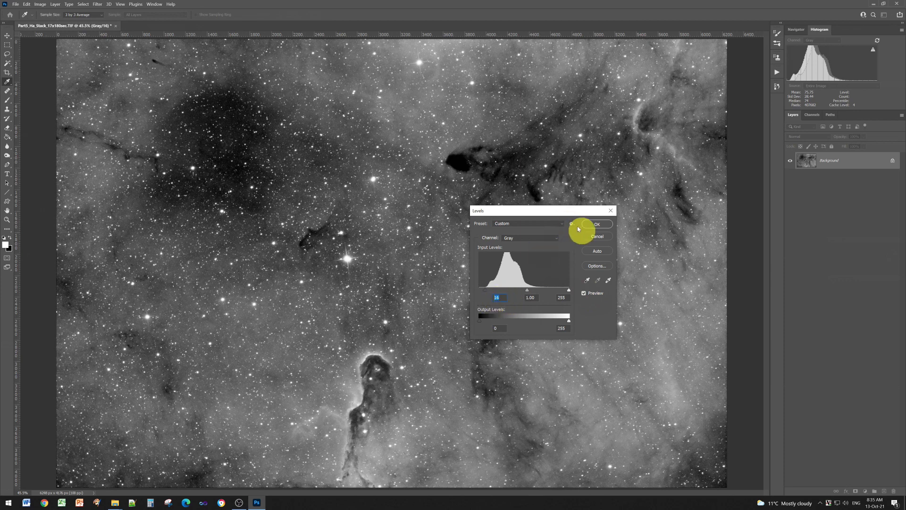
left_click(596, 225)
key("z")
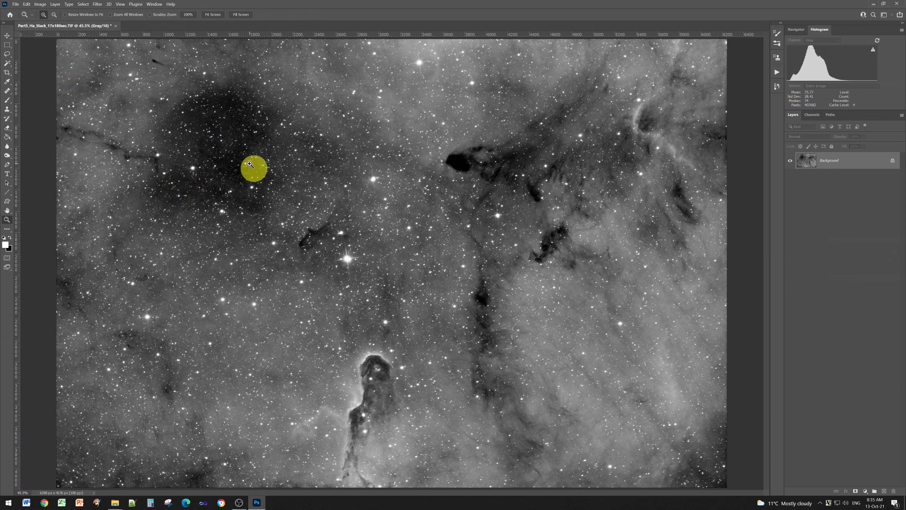
- Open Part1_Ha_Stack_17x180sec.TIF from the STACKS folder of IC1396-1 and fit it to the screen
left_click(16, 5)
left_click(23, 17)
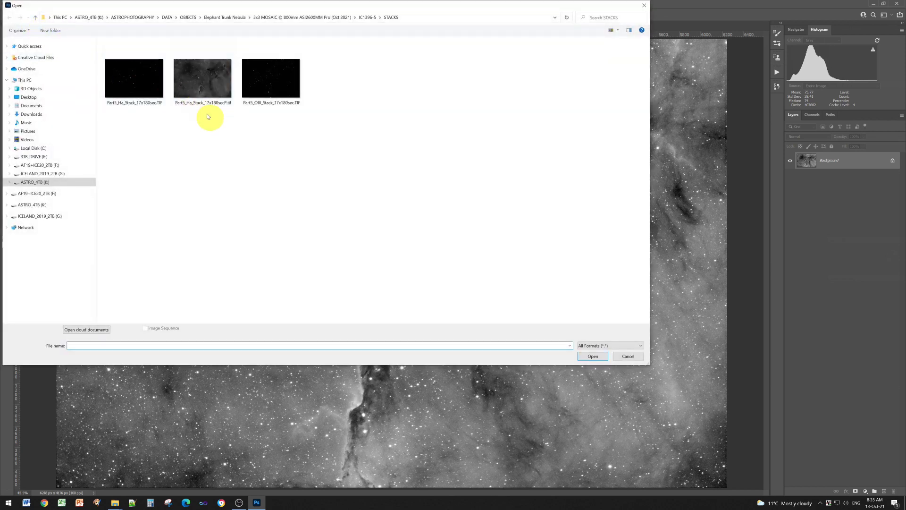
left_click(366, 17)
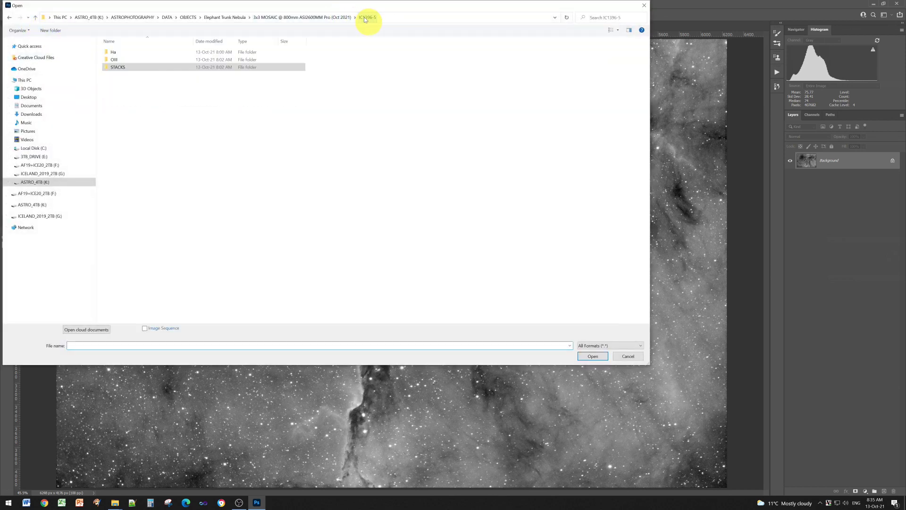
left_click(347, 17)
double_click(119, 53)
double_click(120, 68)
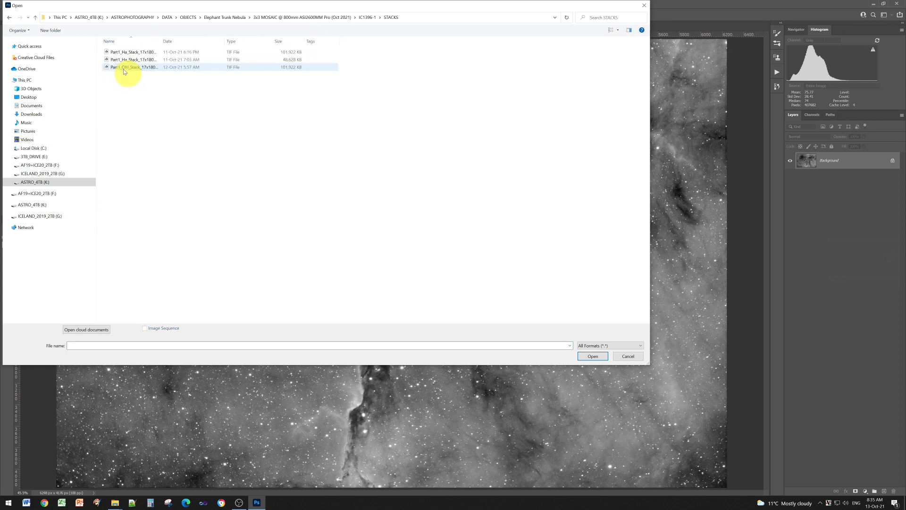
left_click_drag(161, 41, 265, 41)
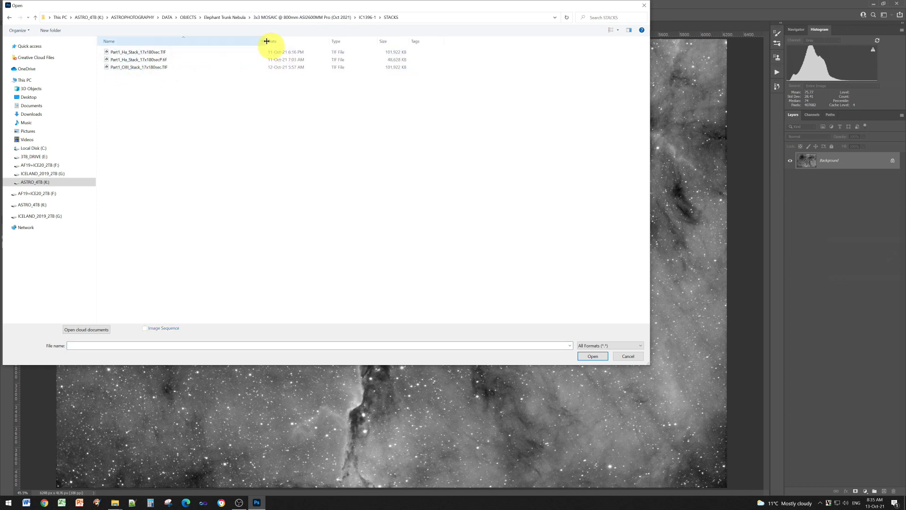
left_click(133, 54)
double_click(132, 55)
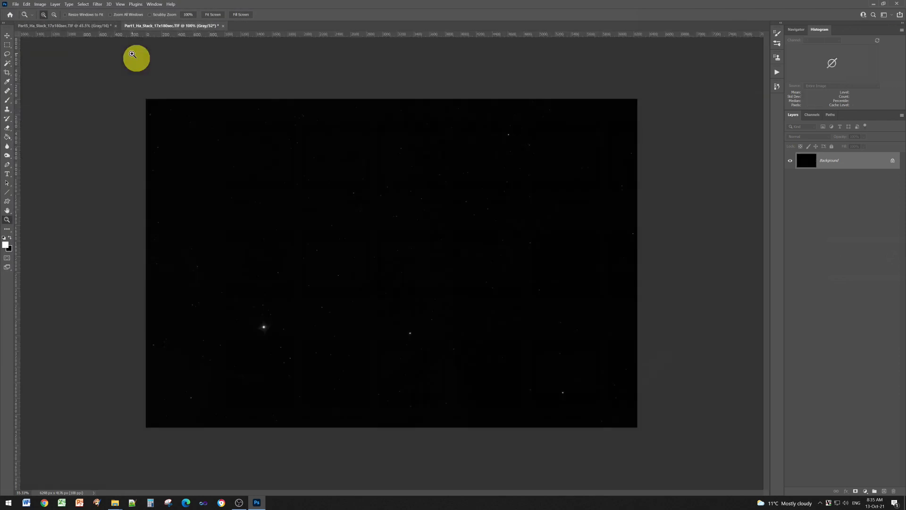
left_click(213, 15)
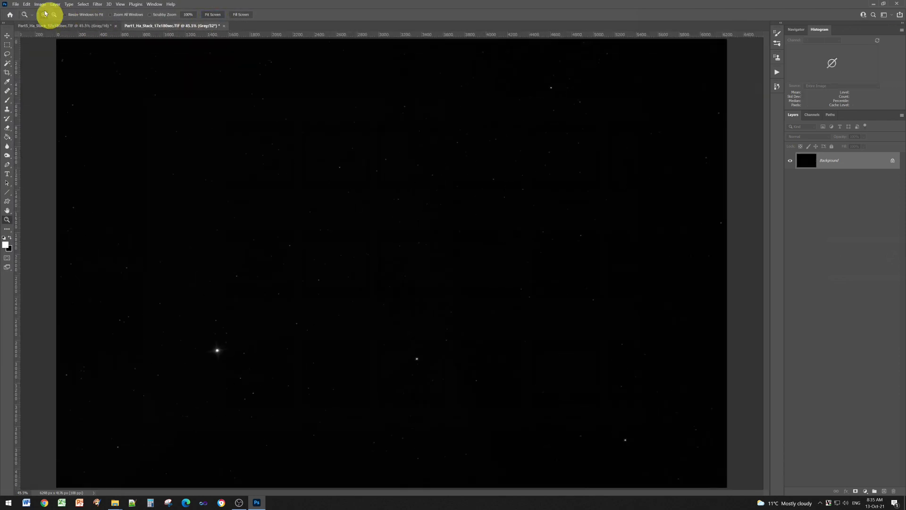
- Convert the Part1 Ha stack to 16 bits per channel, with Equalize Histogram as the HDR toning method
left_click(38, 5)
mouse_move(52, 18)
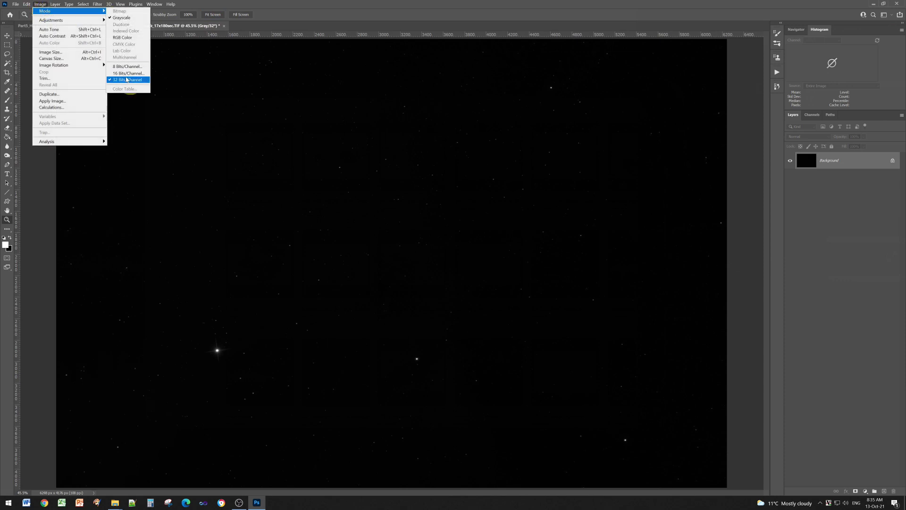
left_click(127, 74)
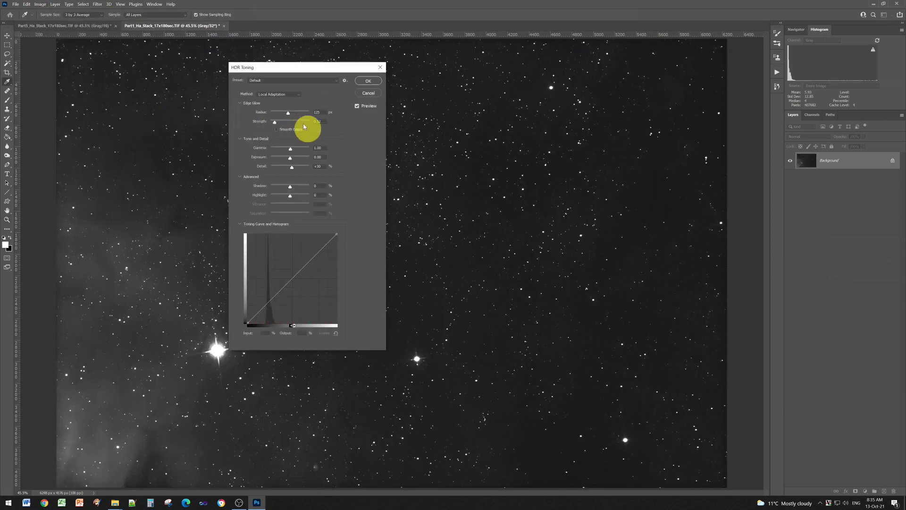
left_click(292, 97)
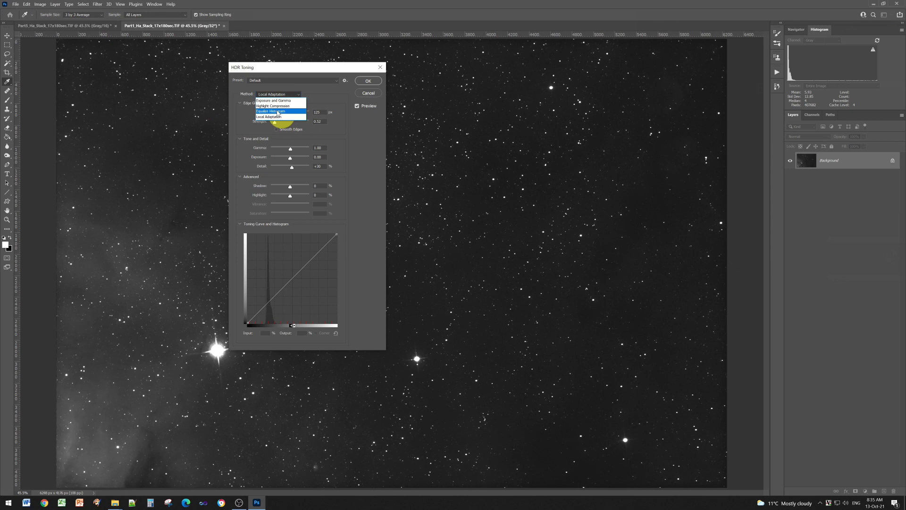
left_click(310, 111)
key("z")
left_click(370, 80)
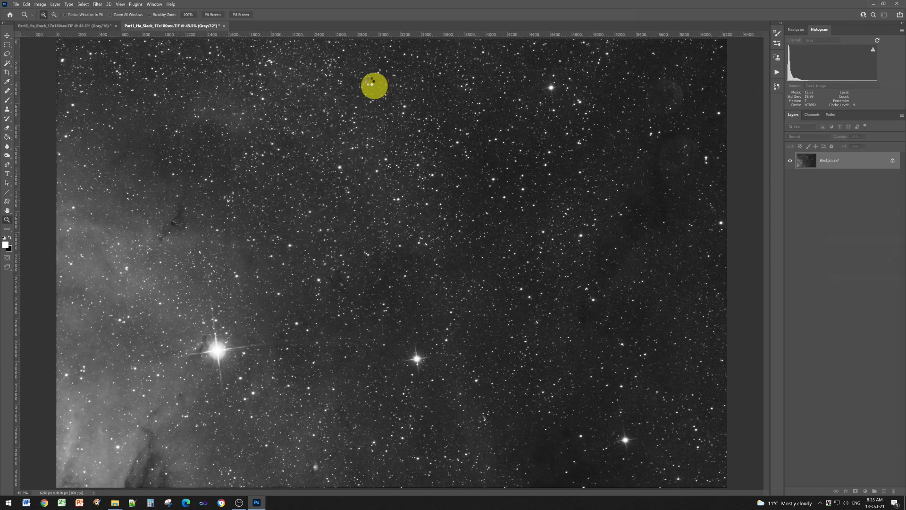
- Apply a Curves adjustment to the Part1 Ha image with the point set to output 161 and input 105
left_click(40, 4)
mouse_move(49, 22)
left_click(131, 35)
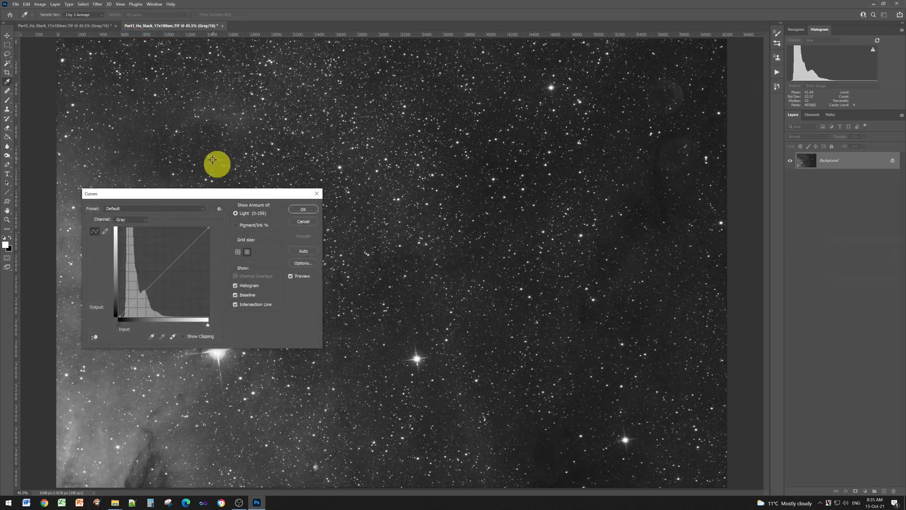
left_click_drag(146, 288, 151, 267)
double_click(101, 313)
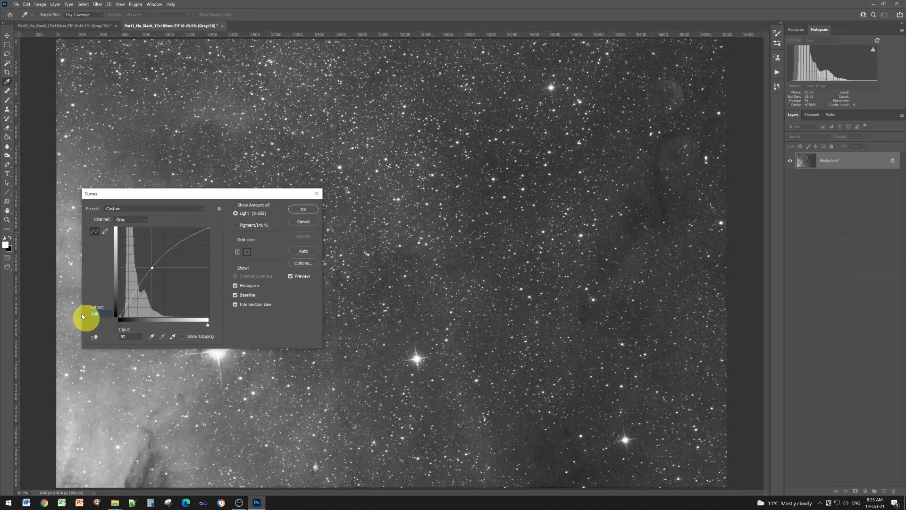
type("16")
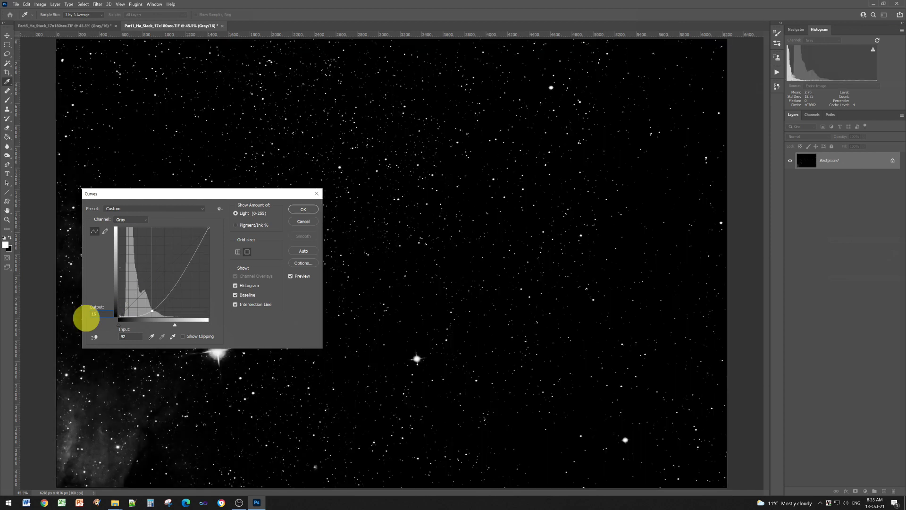
type("1")
double_click(130, 336)
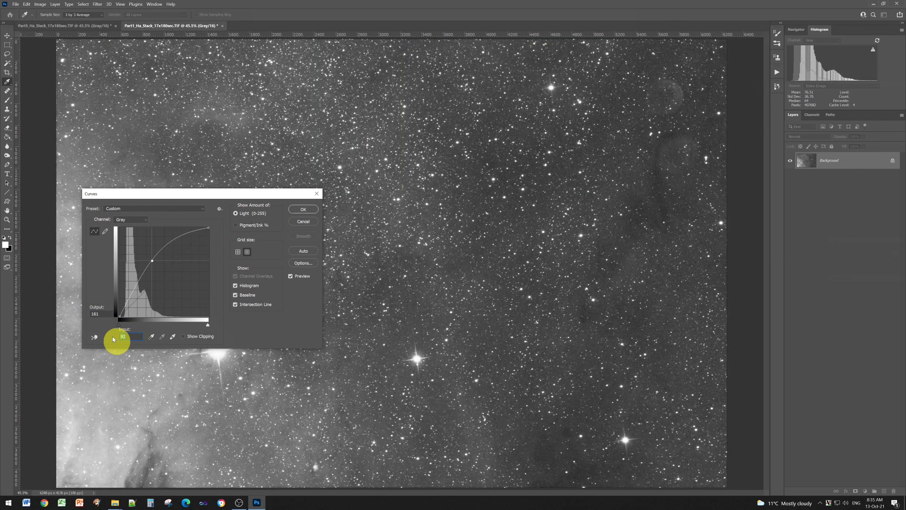
type("105")
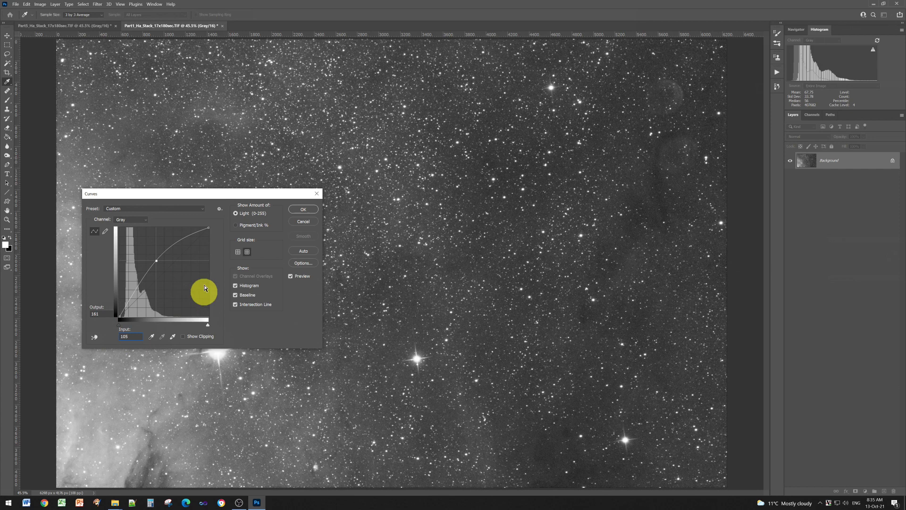
left_click(303, 210)
key("z")
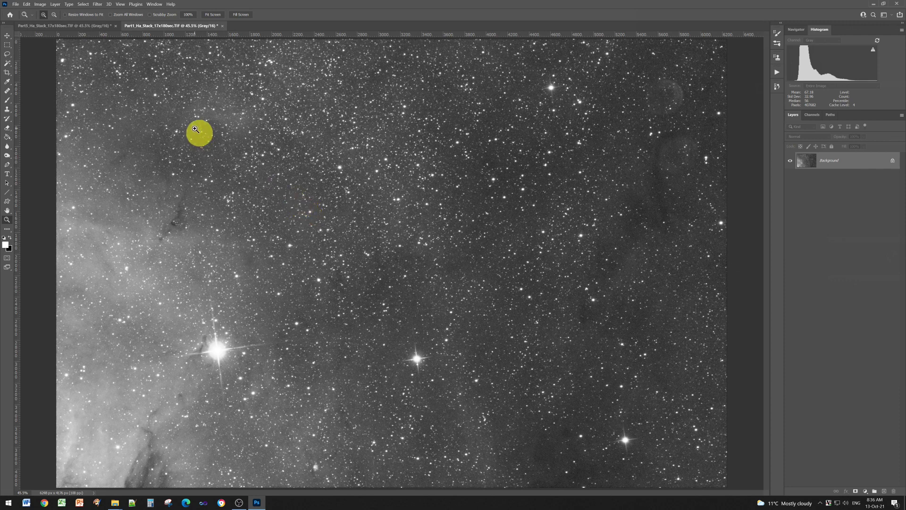
- Raise the Levels black input of the Part1 Ha image to darken its background, and apply the adjustment
left_click(40, 4)
mouse_move(53, 21)
left_click(118, 27)
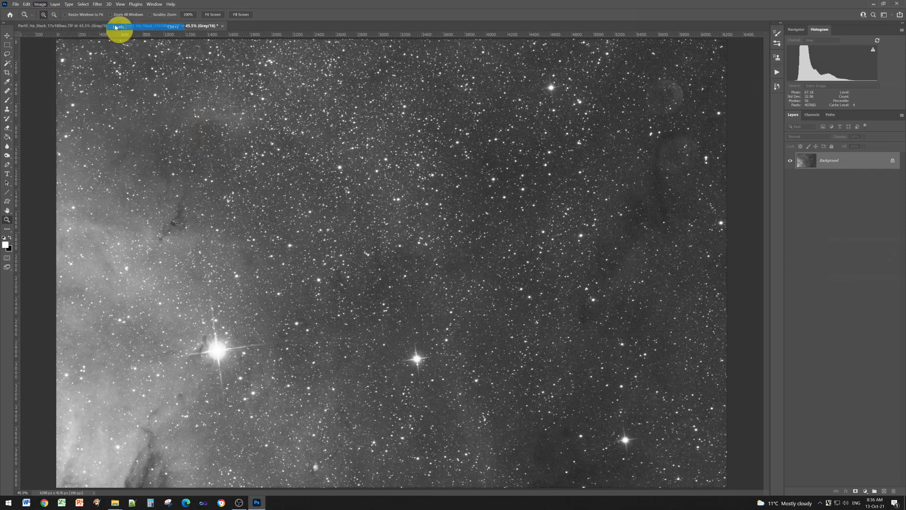
left_click_drag(484, 290, 500, 303)
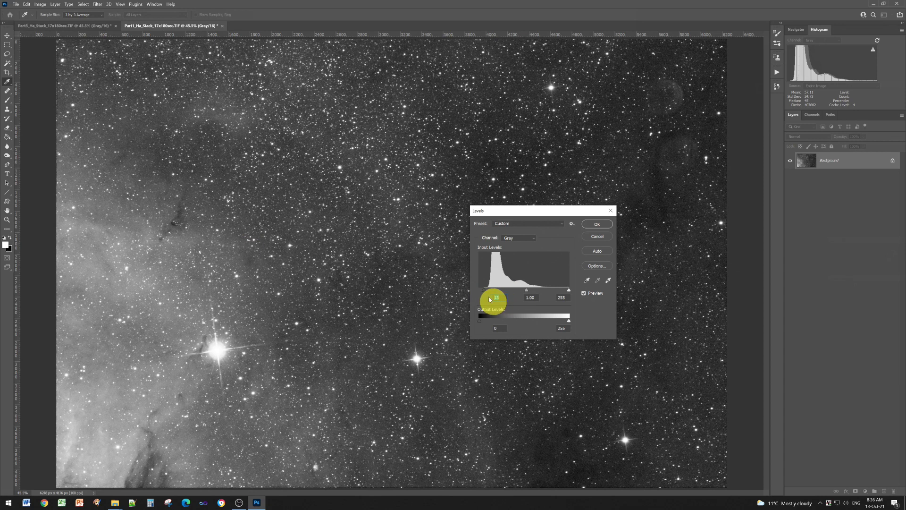
left_click_drag(488, 296, 490, 303)
left_click(603, 224)
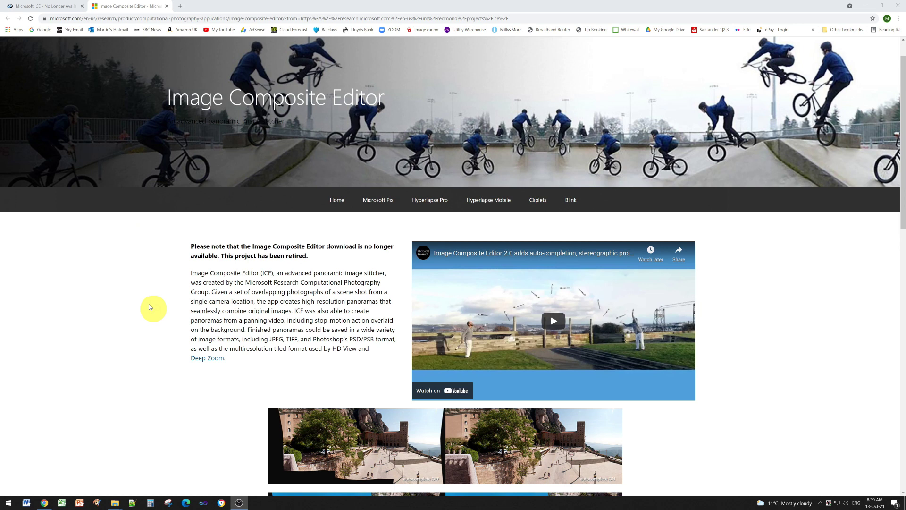
- Search Google for "Image composite editor download" and look through the results for download sources
left_click(44, 32)
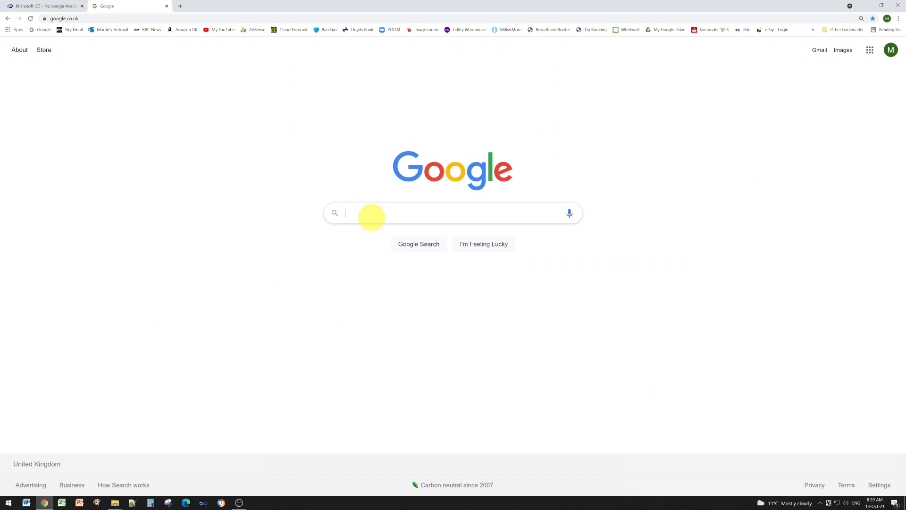
type("Image")
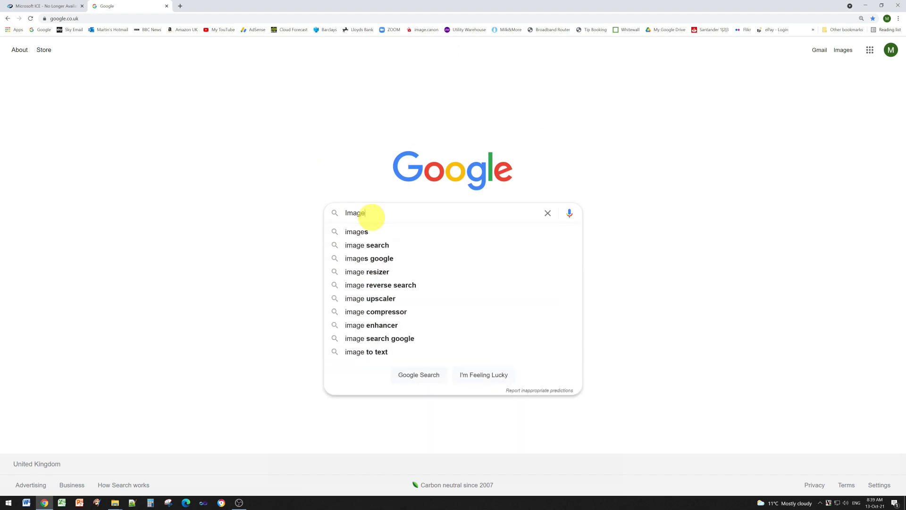
type(" composite")
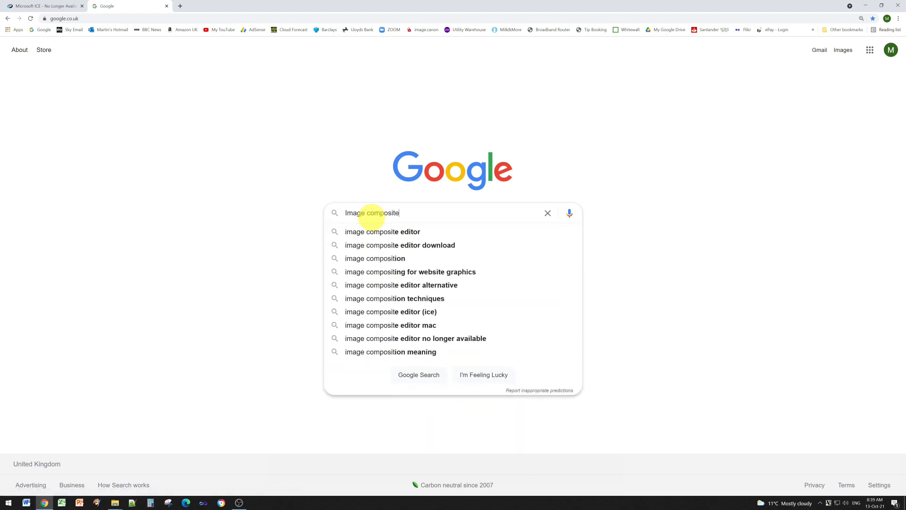
type(" editor dow")
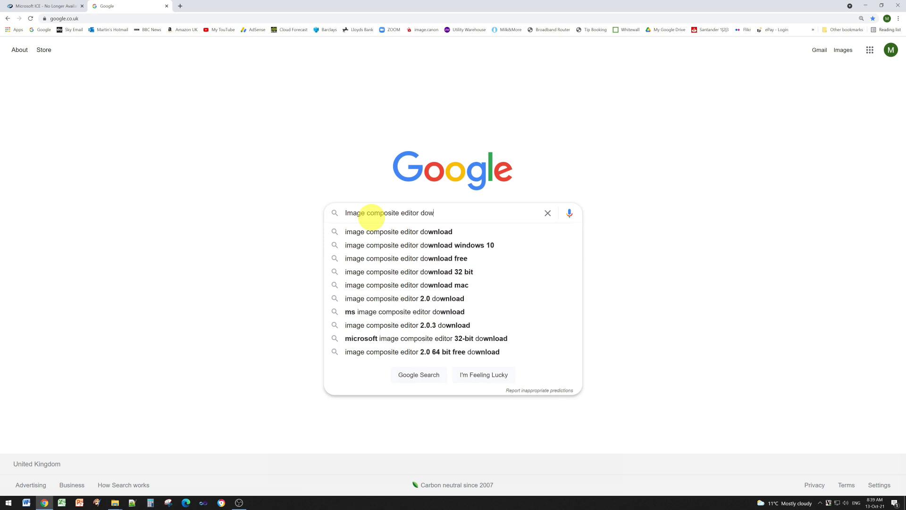
type("nload")
key("Return")
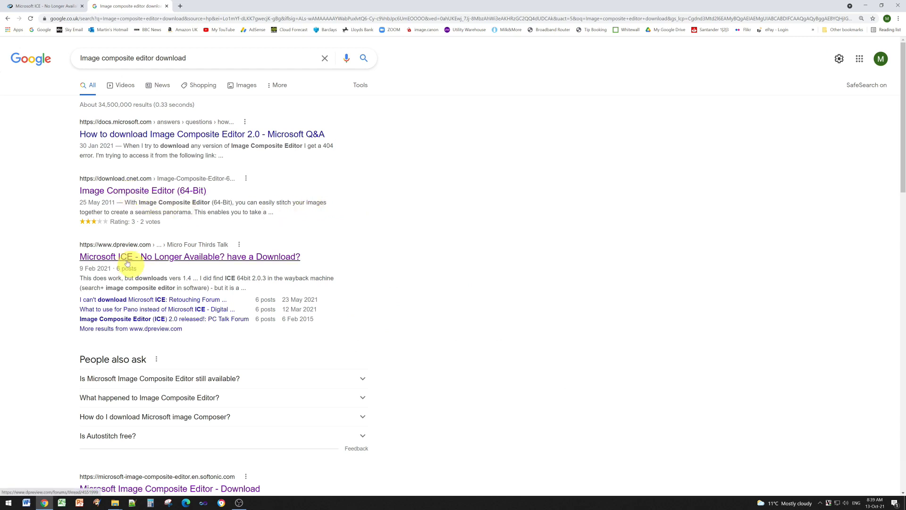
scroll(128, 263, "down", 3)
scroll(132, 264, "down", 2)
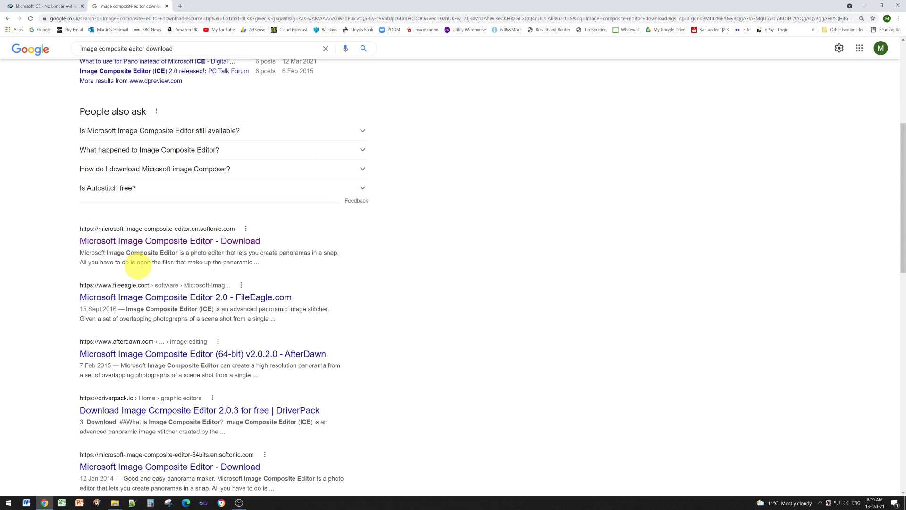
scroll(138, 266, "down", 1)
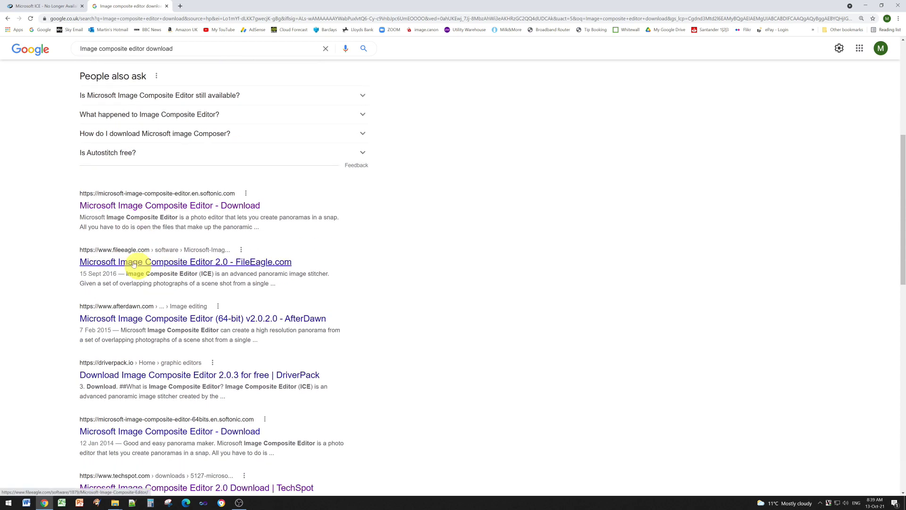
scroll(134, 264, "up", 3)
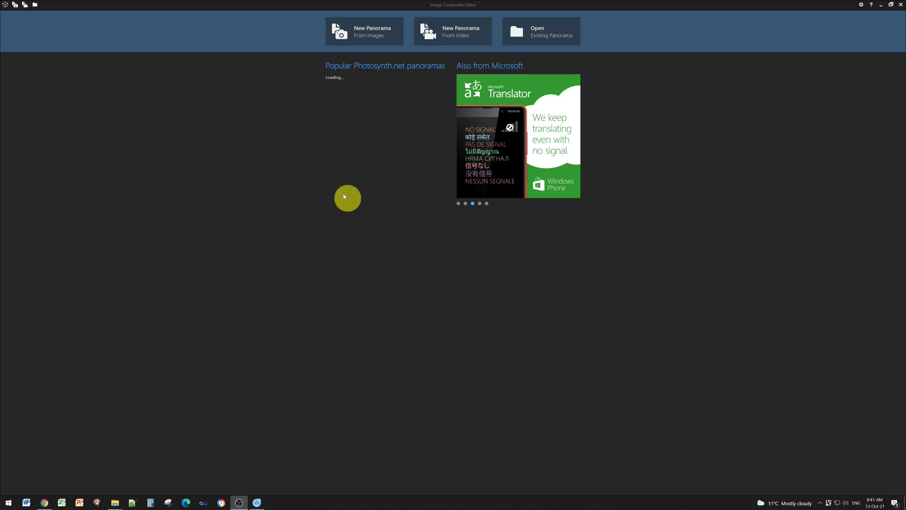
- In Image Composite Editor, start a new panorama from images and browse to the Bin2x2 folder inside MOSAIC > Ha
left_click(388, 38)
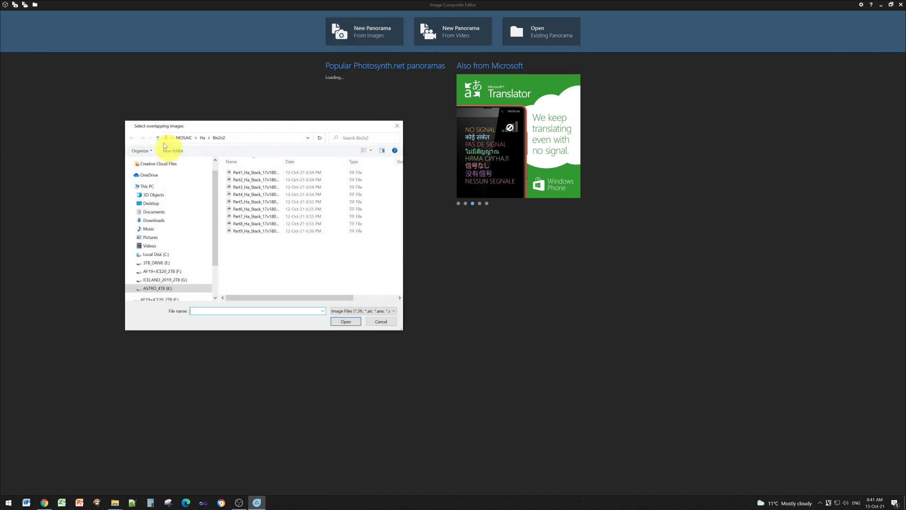
left_click(158, 138)
left_click(158, 137)
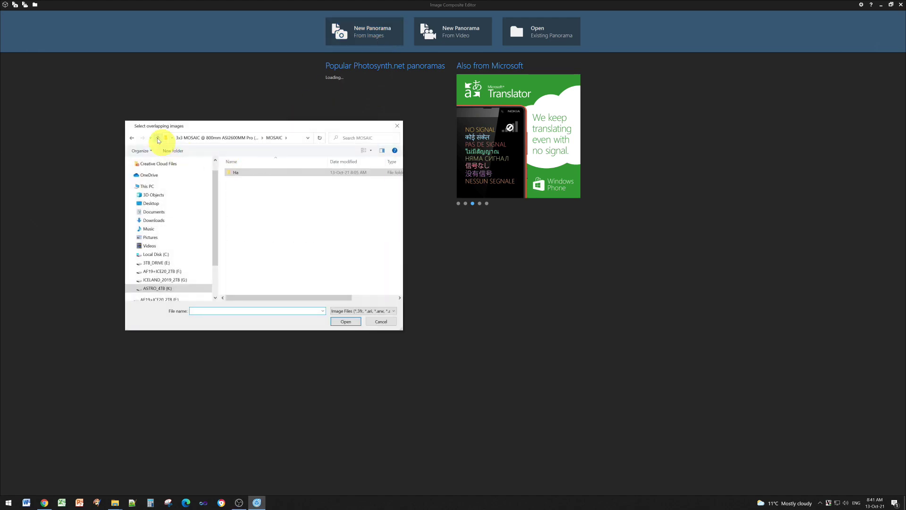
left_click(158, 138)
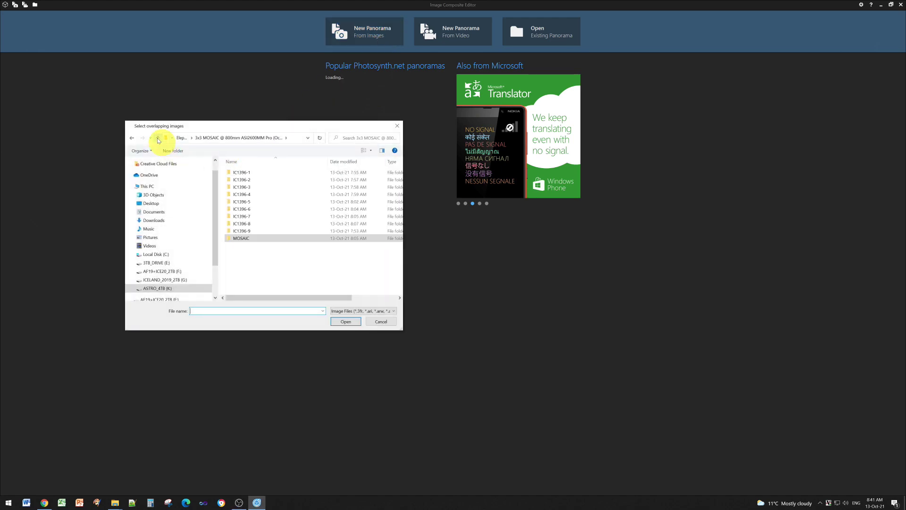
double_click(242, 239)
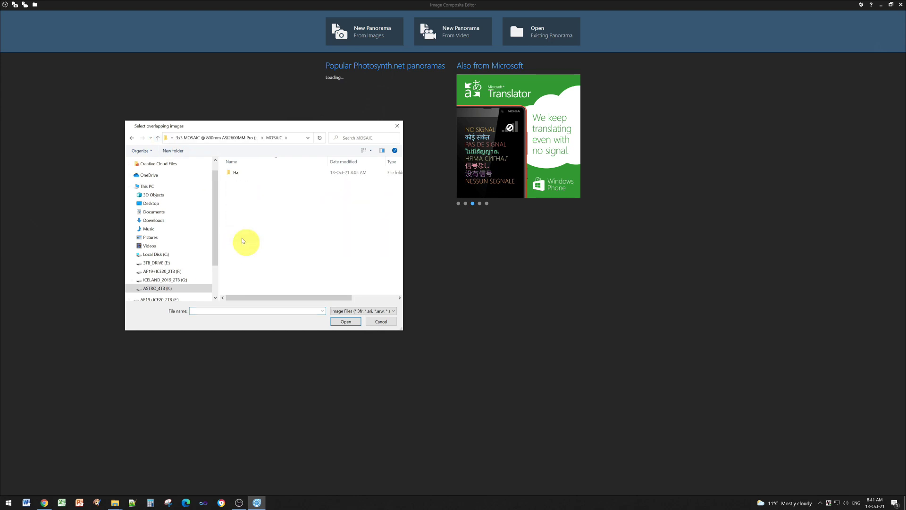
left_click(238, 173)
double_click(238, 173)
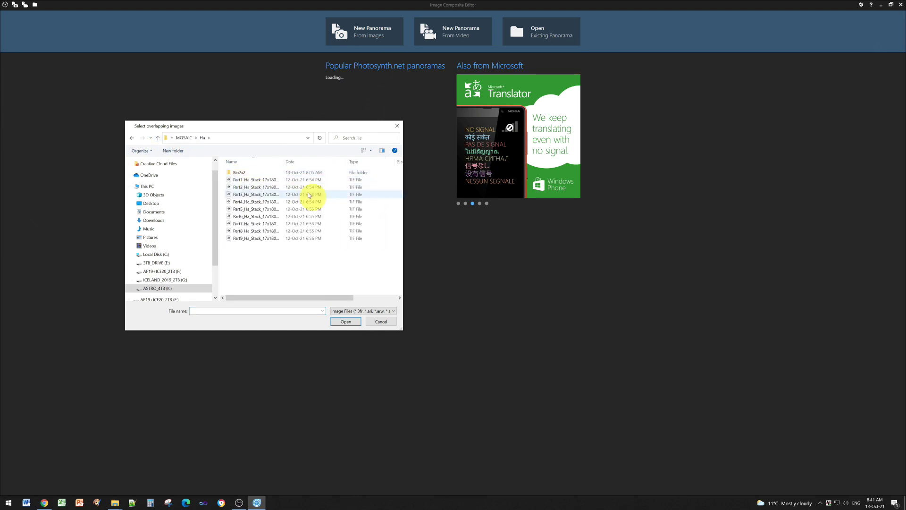
double_click(240, 173)
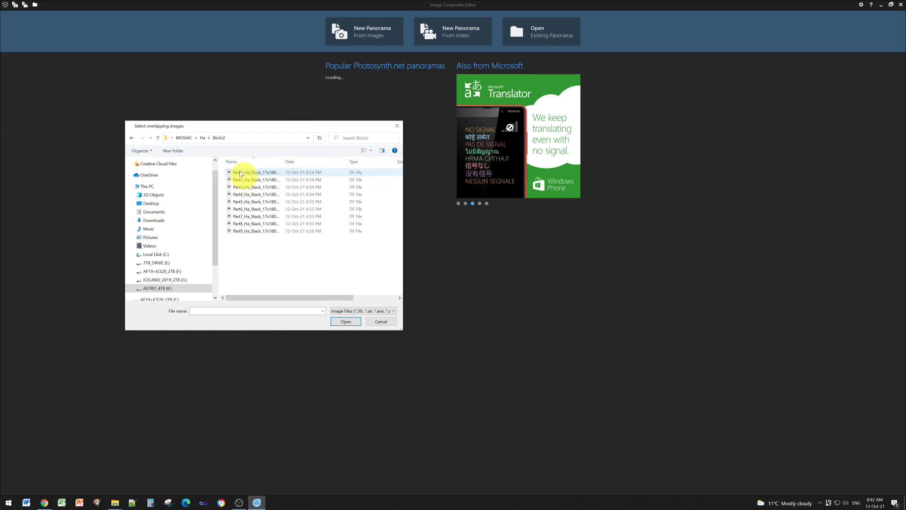
- Widen the file name column and import all nine Ha_Stack_17x180sec_Bin2x2.tif panels, Part1 to Part9
left_click_drag(284, 161, 348, 164)
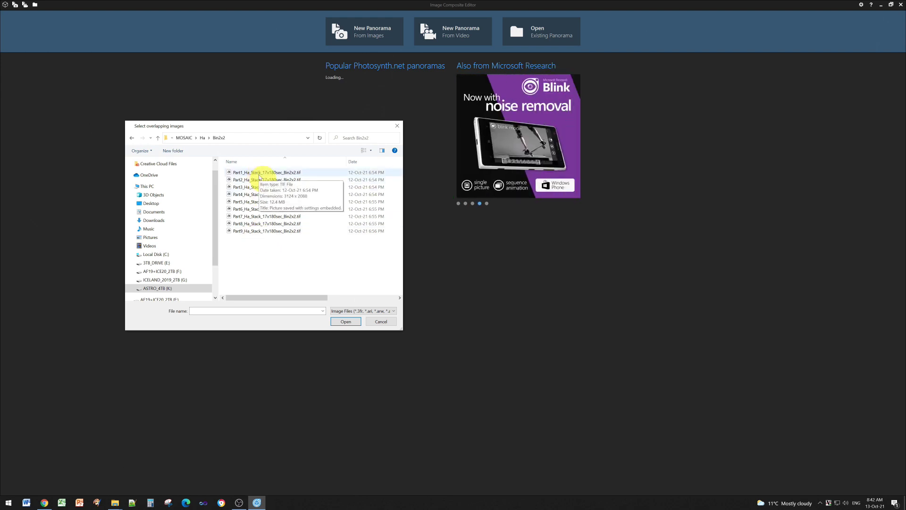
left_click_drag(291, 247, 233, 172)
left_click(346, 322)
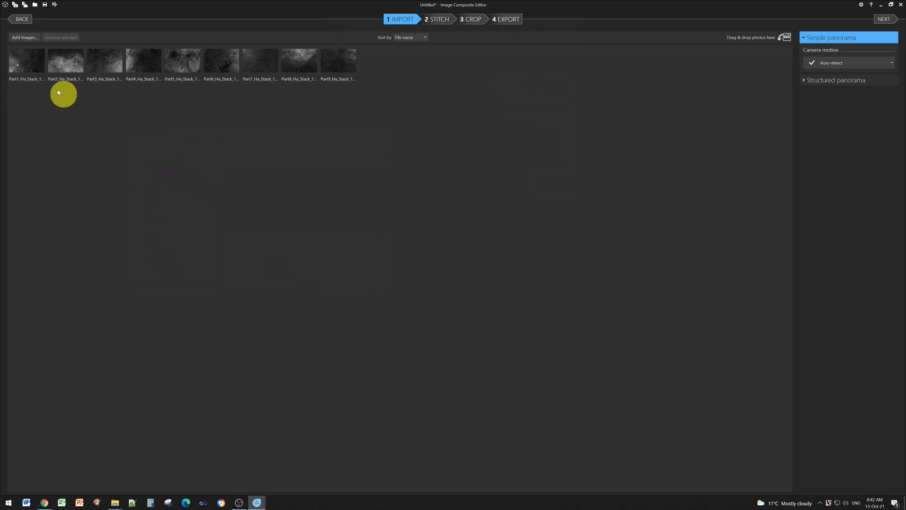
- Check the order of the imported panel thumbnails from Part1 through Part9
left_click(22, 84)
left_click(57, 83)
left_click(159, 81)
left_click(237, 90)
left_click(100, 80)
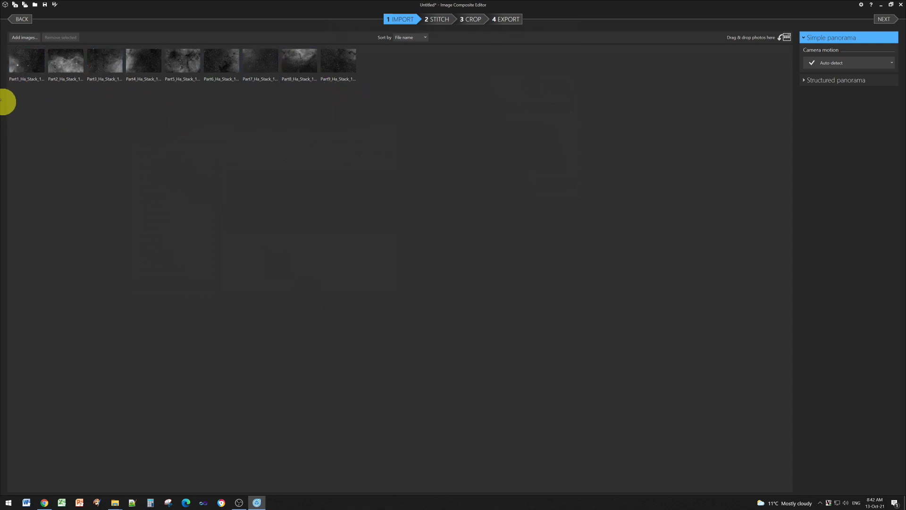
left_click(15, 80)
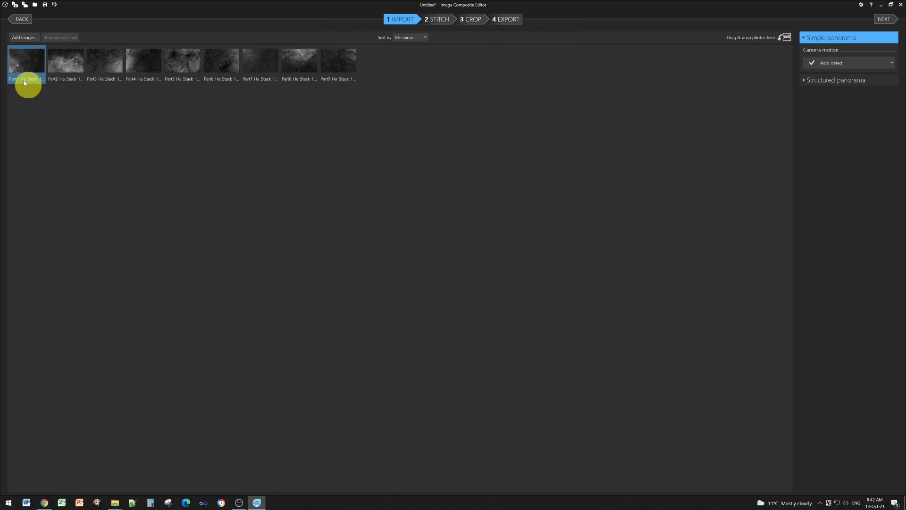
left_click(64, 78)
left_click(109, 79)
left_click(195, 79)
left_click(332, 78)
left_click(366, 92)
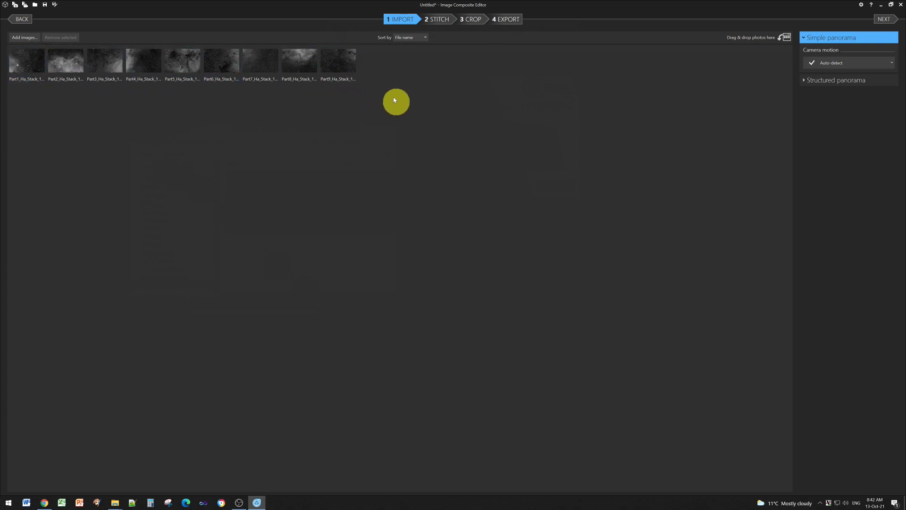
- Sort the panels by file name and arrange them as a structured panorama starting at the top-right corner, moving left, in zigzag order
left_click(425, 38)
left_click(418, 46)
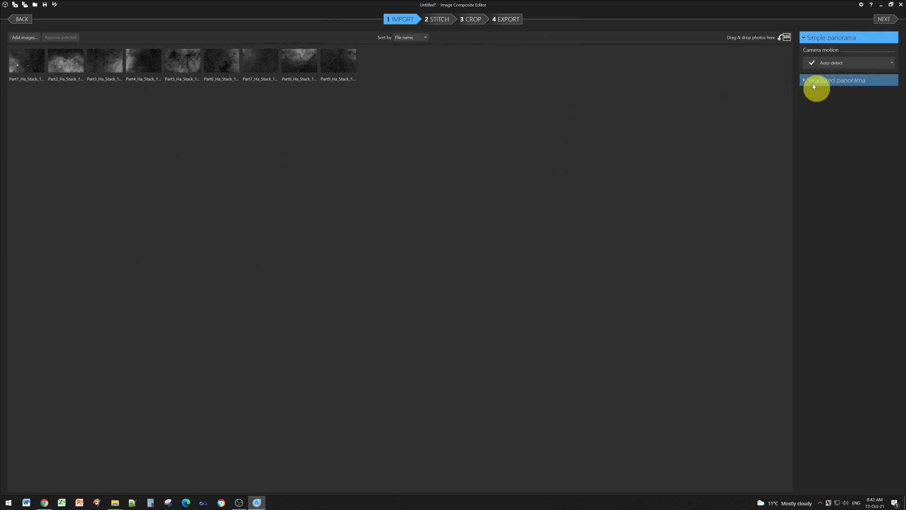
left_click(825, 83)
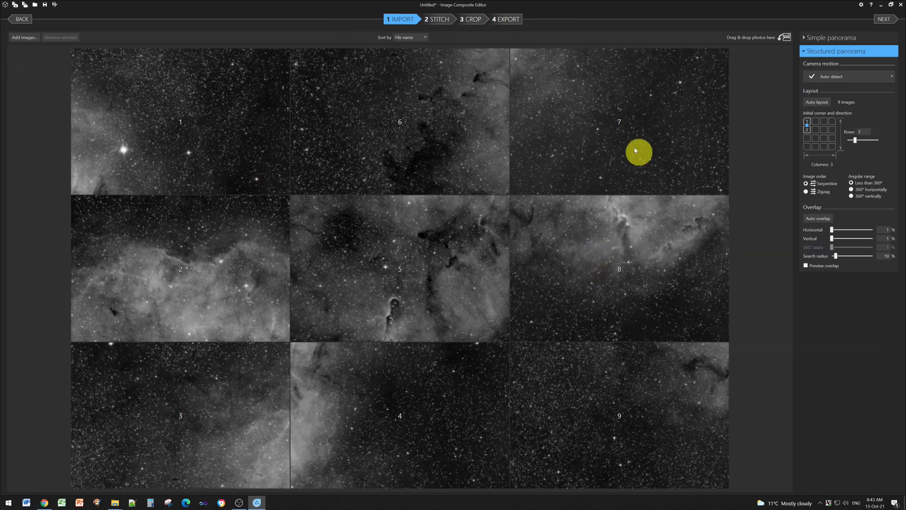
left_click(833, 123)
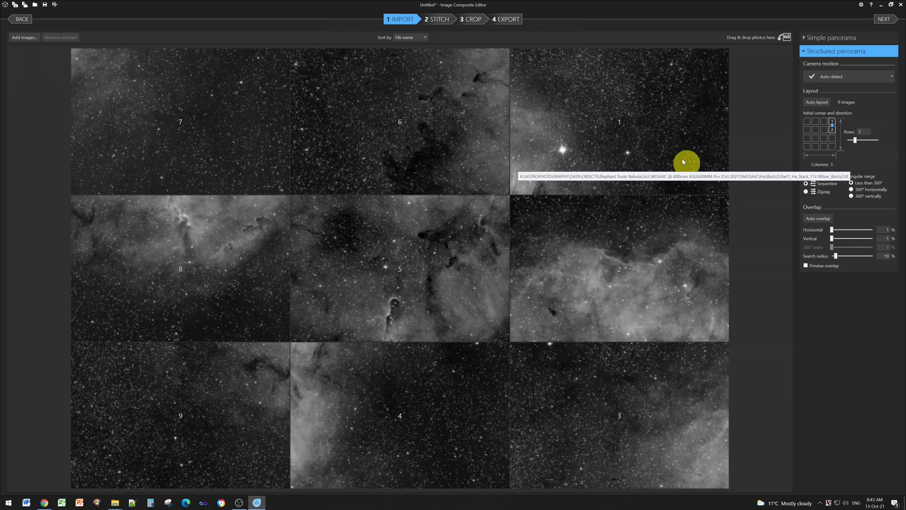
left_click(824, 123)
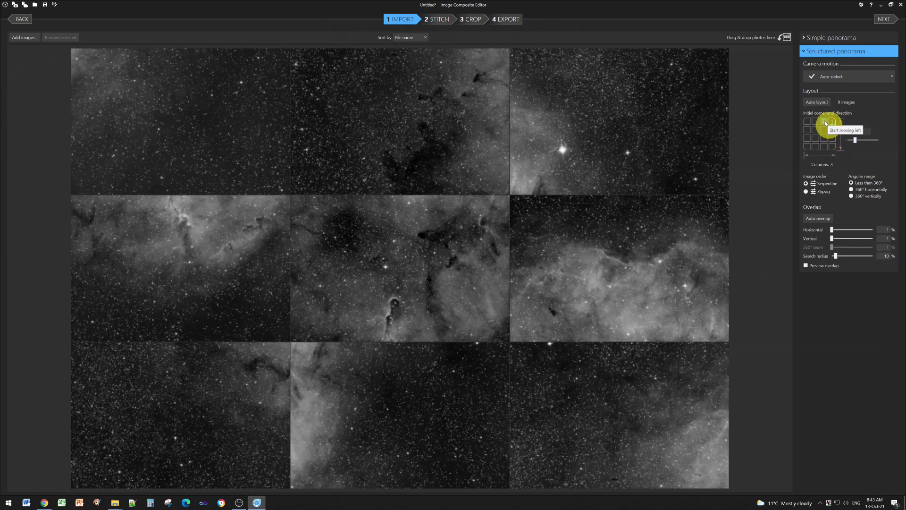
left_click(825, 122)
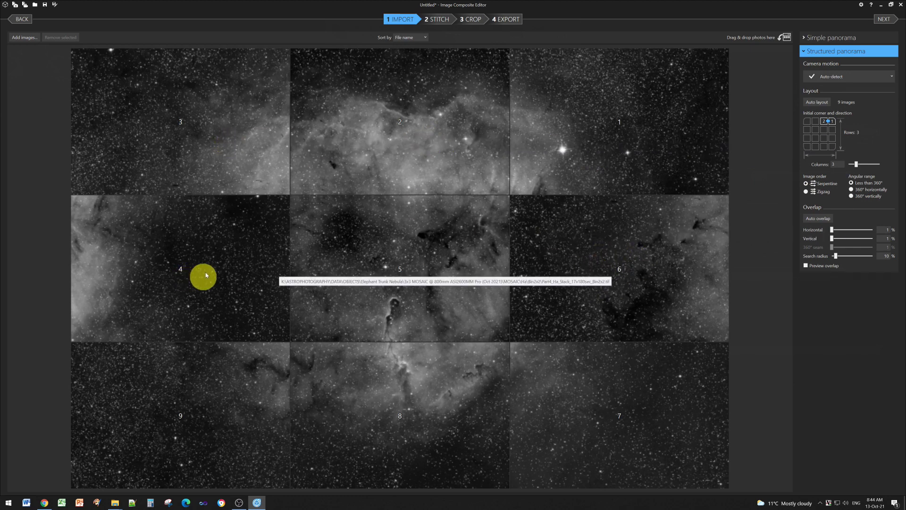
left_click(807, 194)
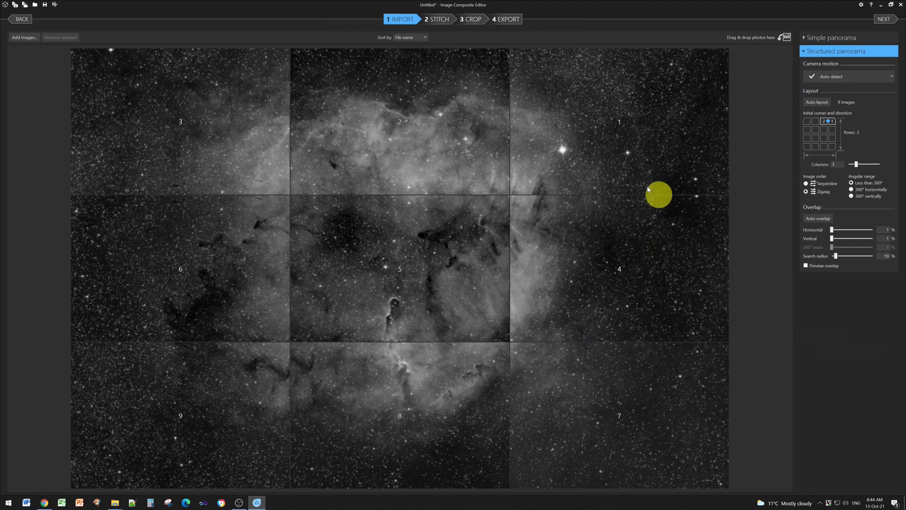
- Stitch the nine panels and straighten the resulting panorama by rotating it to a roll of about -1.129 degrees
left_click(440, 24)
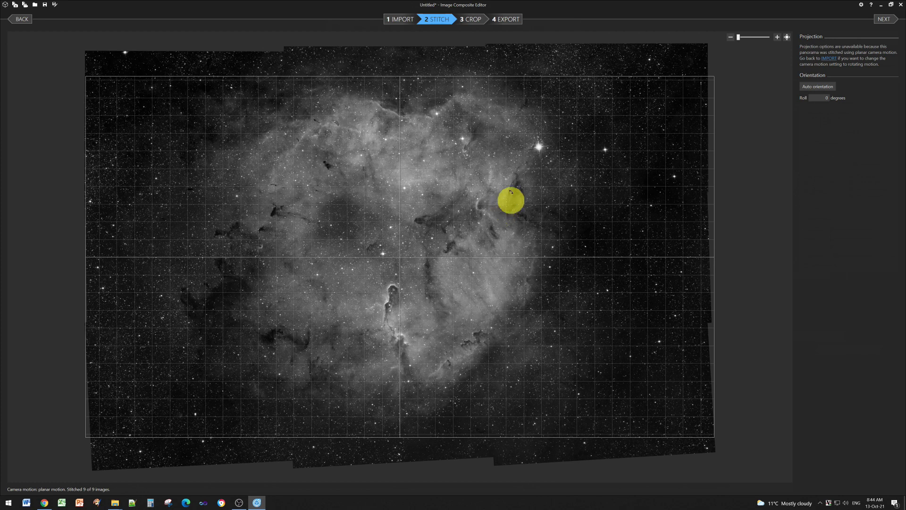
scroll(557, 154, "up", 2)
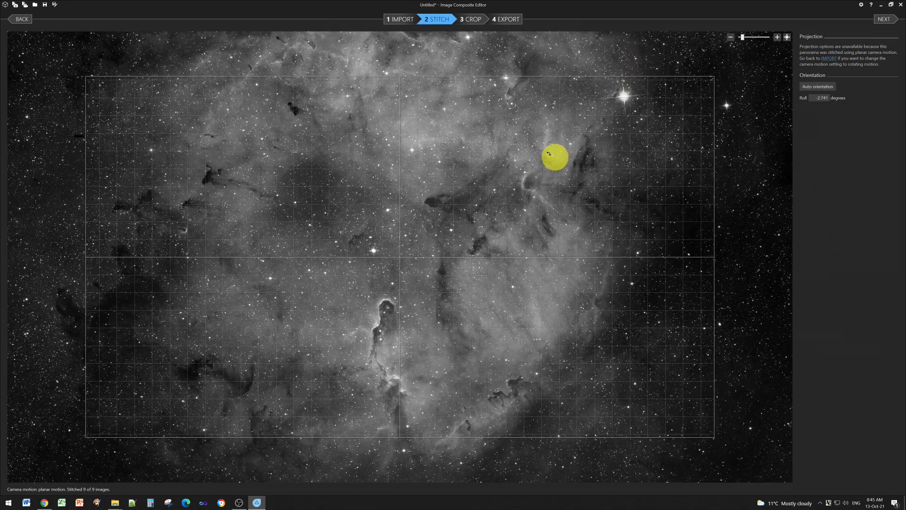
scroll(557, 154, "down", 2)
left_click_drag(556, 154, 550, 154)
scroll(550, 154, "up", 2)
scroll(547, 156, "down", 2)
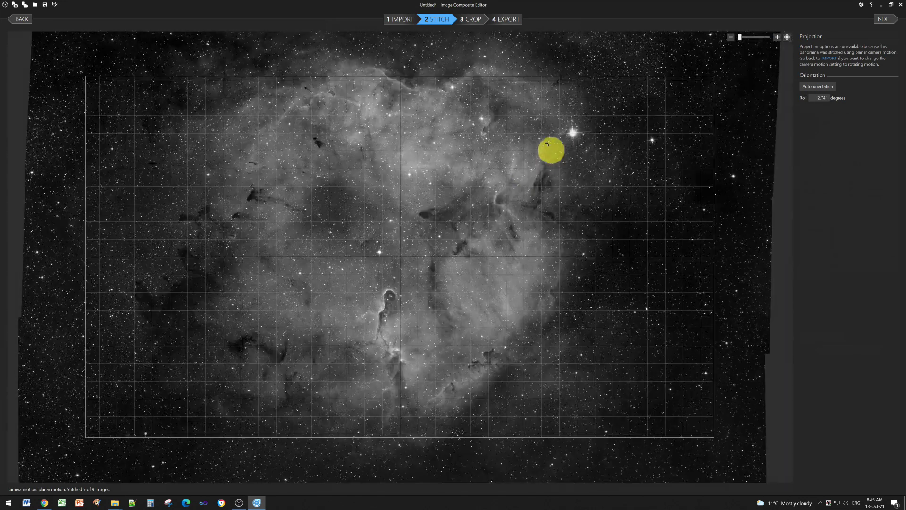
mouse_move(607, 59)
left_mouse_down()
mouse_move(654, 96)
mouse_move(556, 39)
mouse_move(599, 69)
left_mouse_up()
left_click(730, 37)
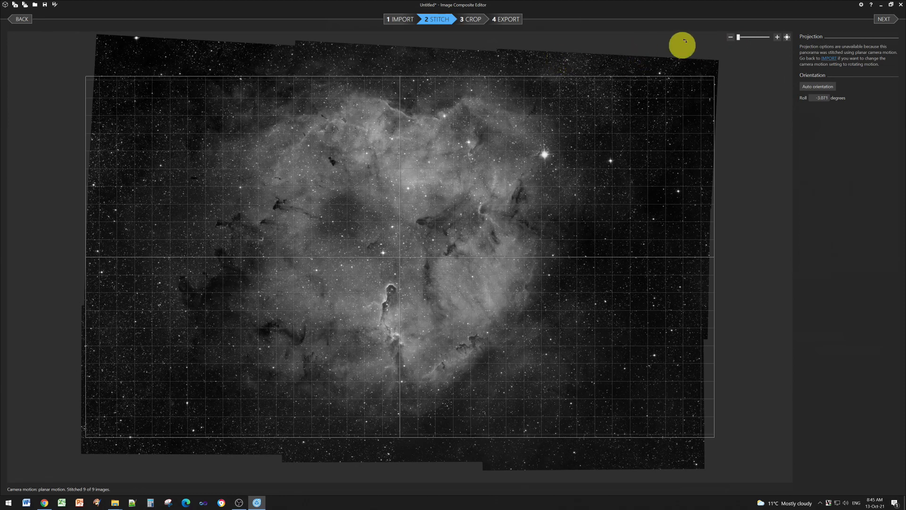
left_click_drag(674, 72, 660, 63)
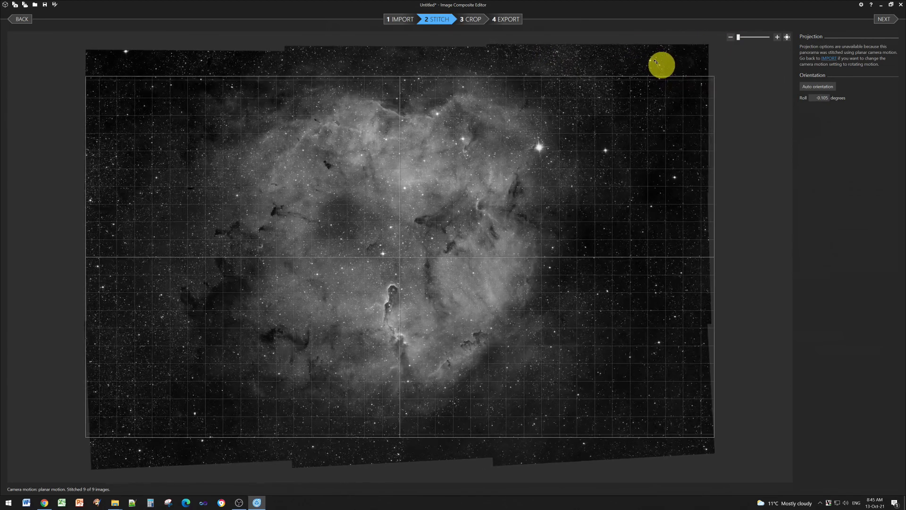
left_click_drag(660, 63, 666, 66)
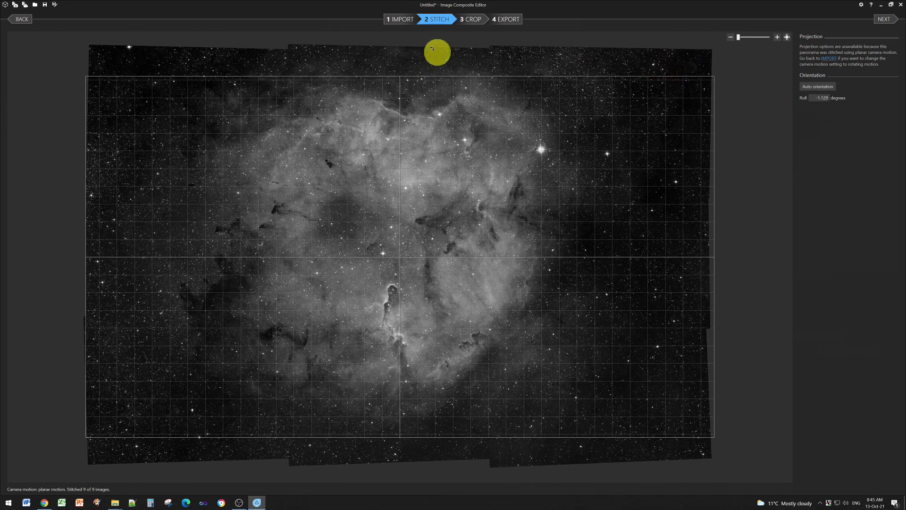
- Try a manual crop of the stitched panorama's top and right edges, and replace it with the automatic crop
left_click(471, 19)
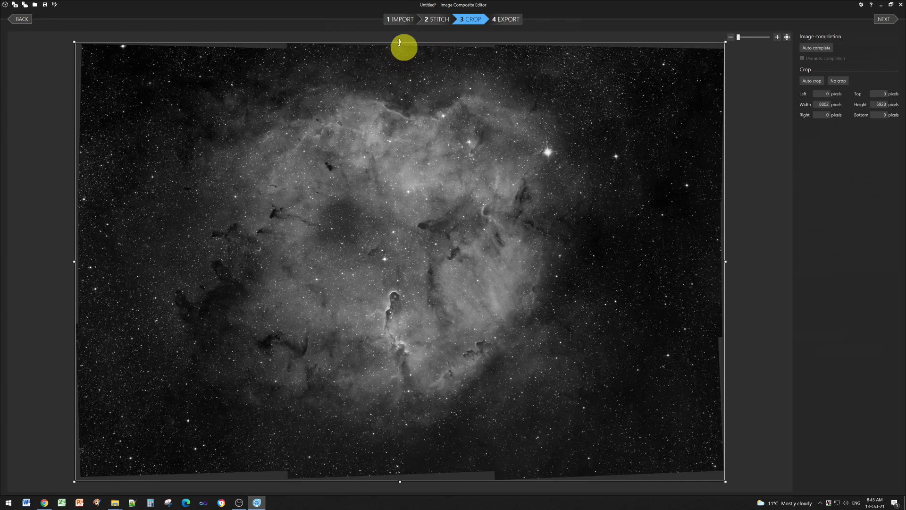
left_click_drag(399, 42, 400, 52)
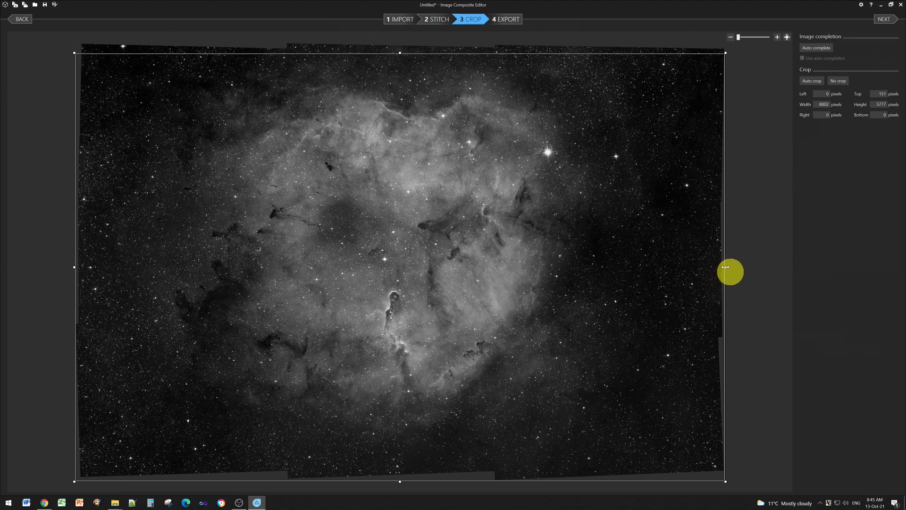
left_click_drag(726, 267, 703, 267)
left_click_drag(702, 53, 688, 70)
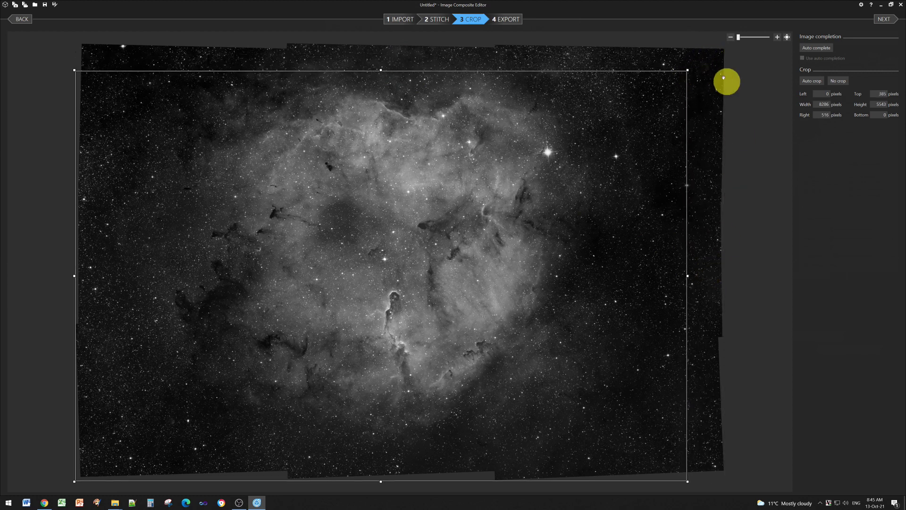
left_click(813, 82)
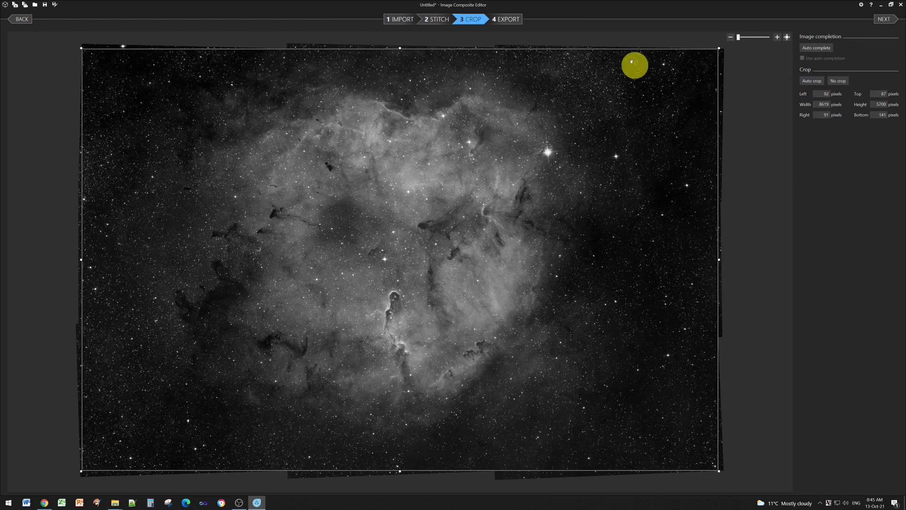
- Try extending the crop's top, right and bottom edges outward to offsets of 0, 21 and 0 pixels, and restore the automatic crop
left_click_drag(400, 48, 402, 41)
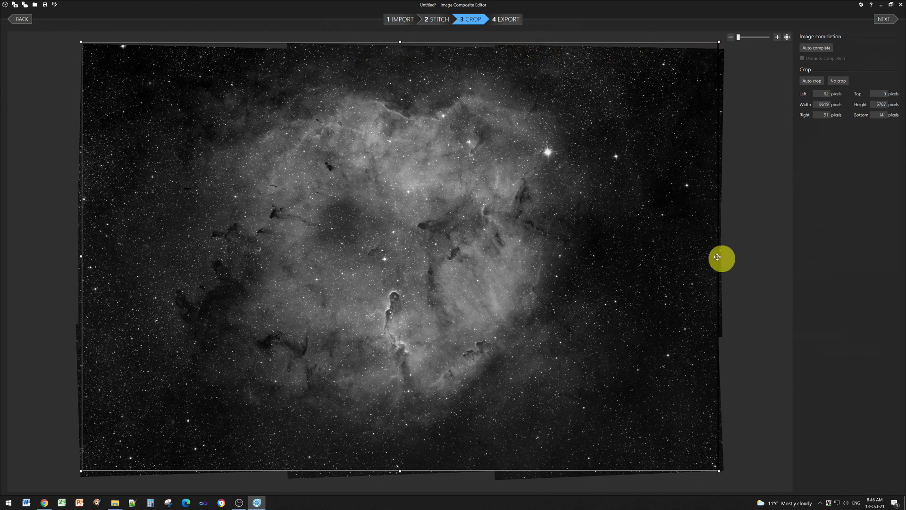
left_click_drag(719, 256, 724, 255)
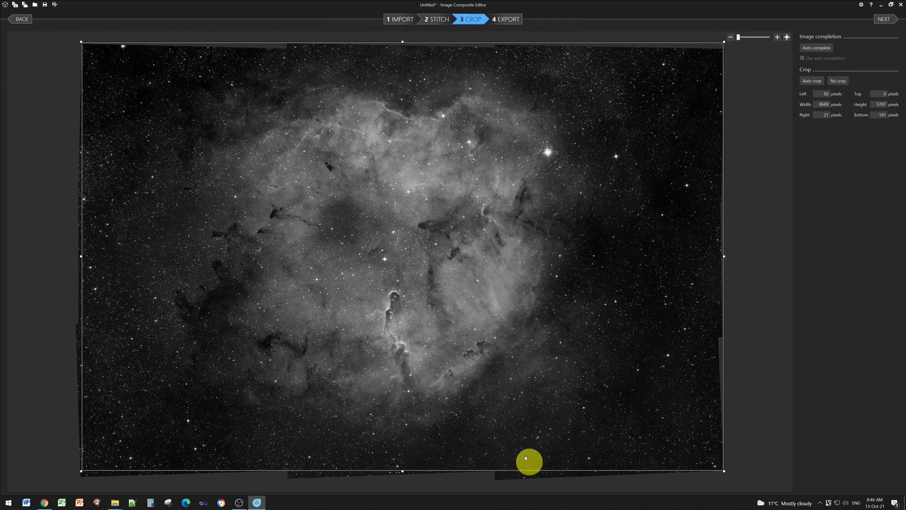
left_click_drag(402, 469, 403, 481)
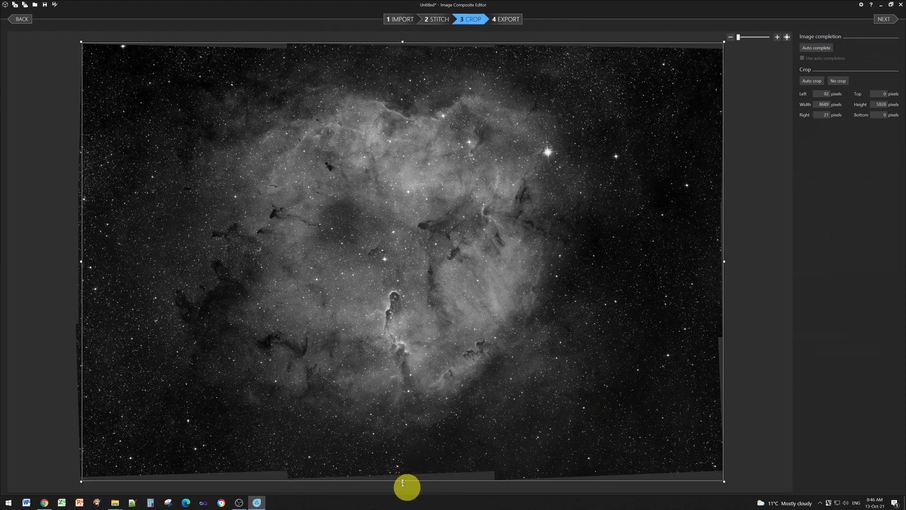
left_click(811, 81)
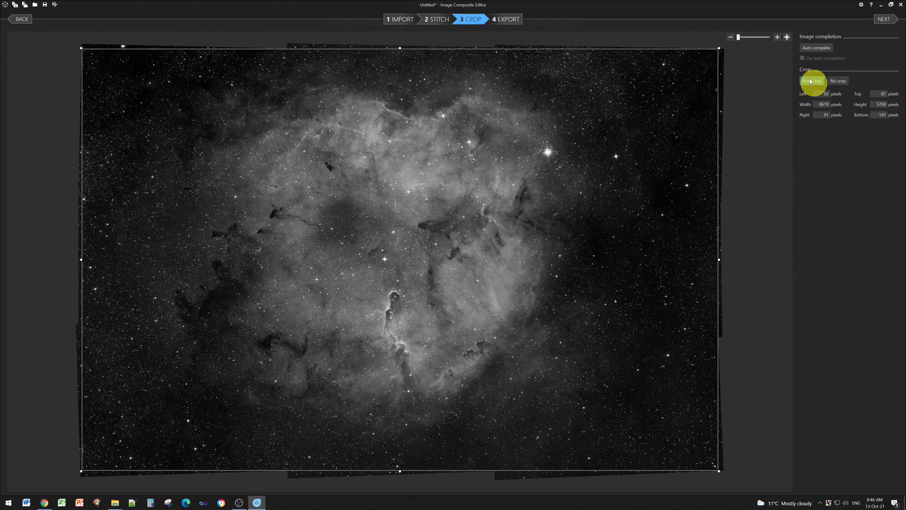
- Proceed to the export stage, try Superb quality for the JPEG image, and set the file format to PNG Image instead
left_click(510, 21)
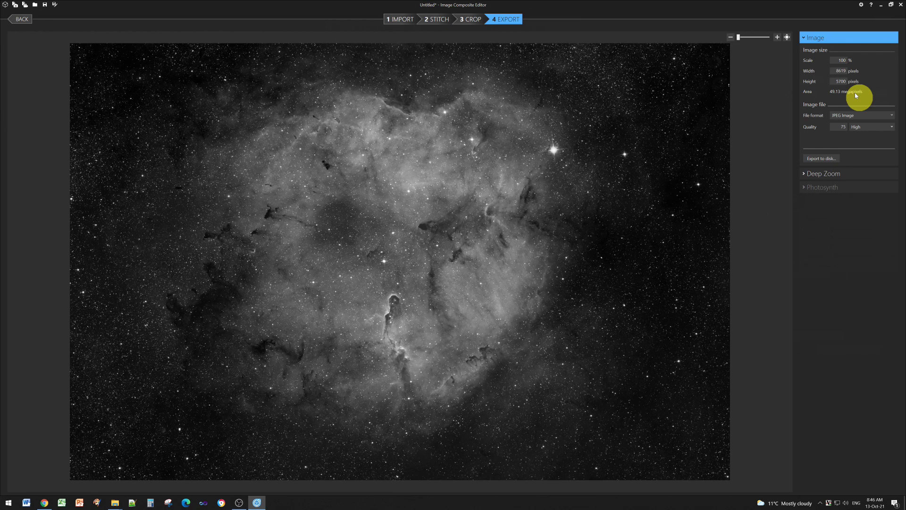
left_click(865, 127)
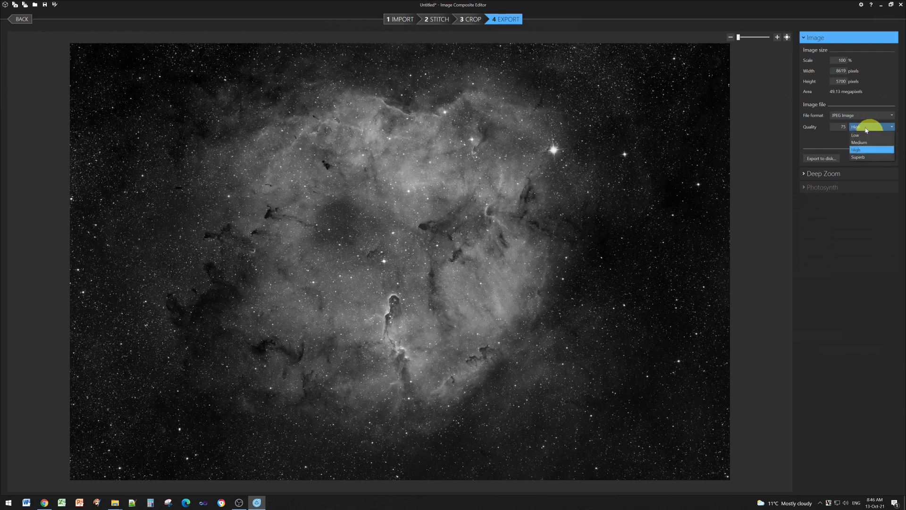
left_click(870, 157)
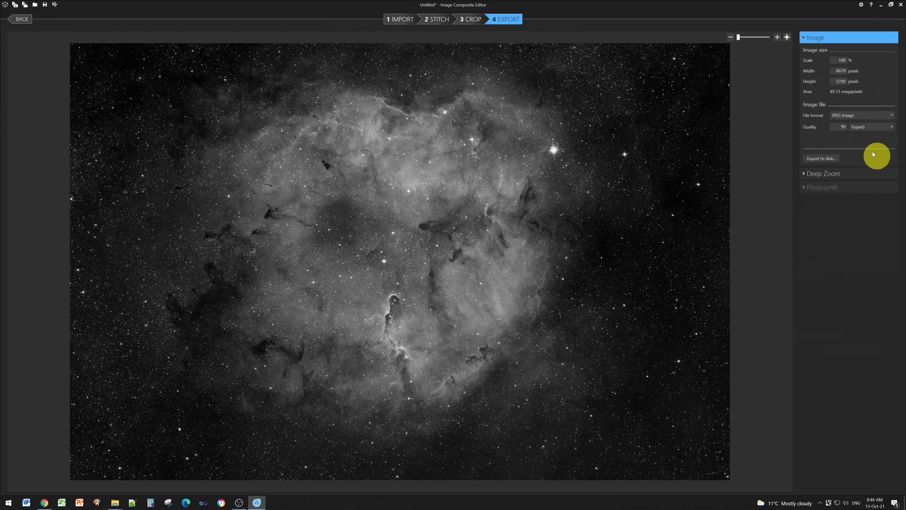
left_click(860, 116)
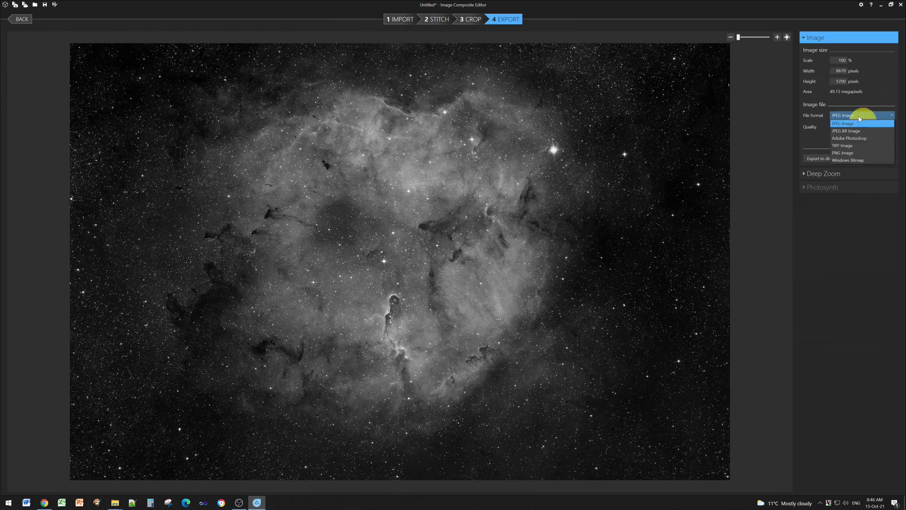
left_click(853, 153)
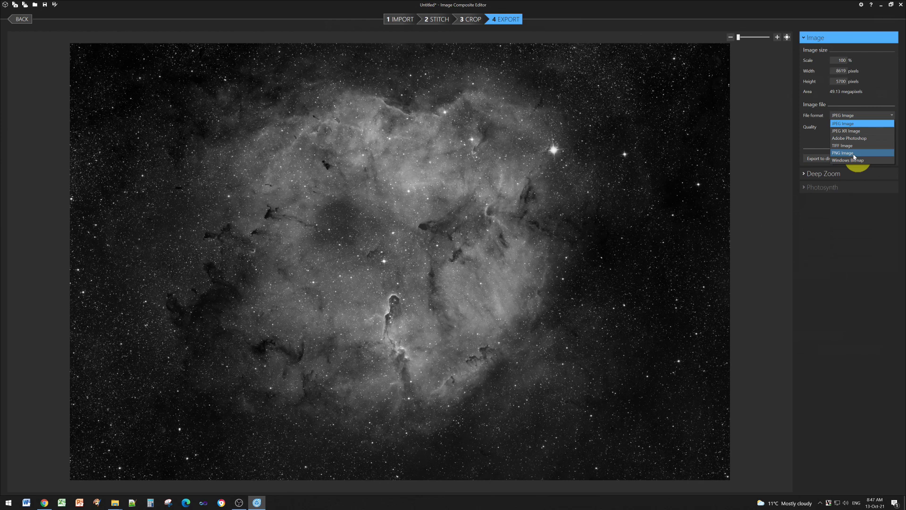
left_click(854, 154)
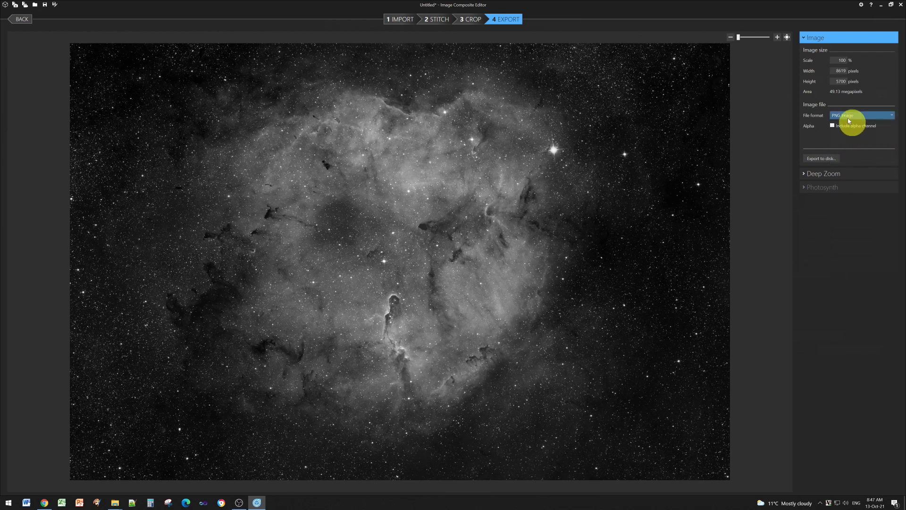
- Export the cropped panorama to disk as MyMosaic.png in the Ha mosaic's Bin2x2 folder
left_click(825, 161)
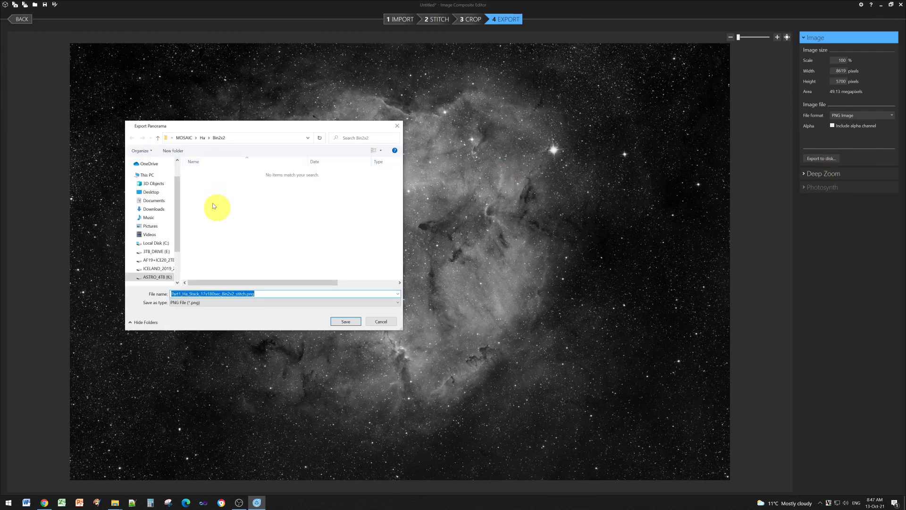
left_click_drag(246, 294, 158, 295)
type("My")
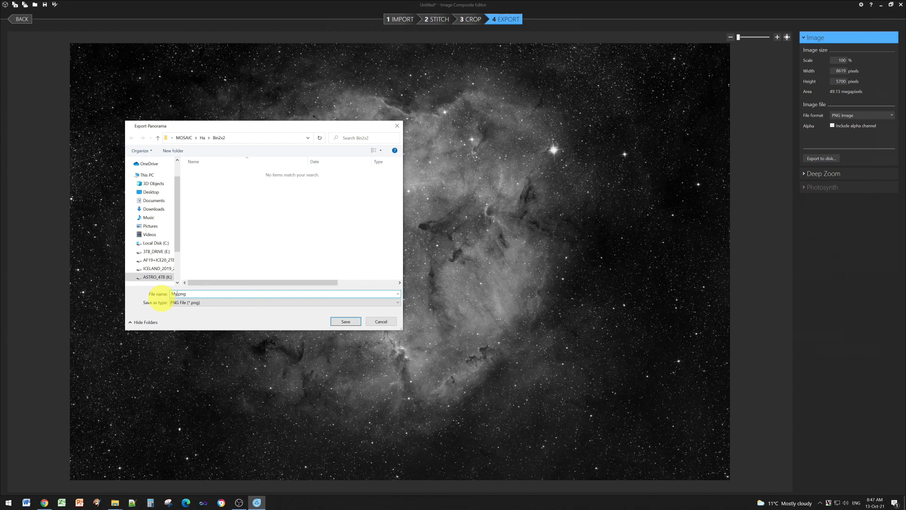
type("Mosaic")
left_click(345, 323)
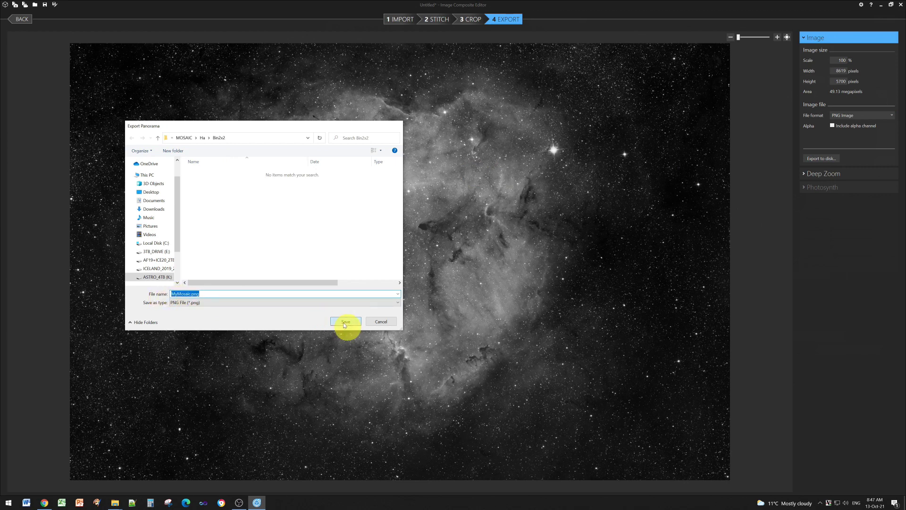